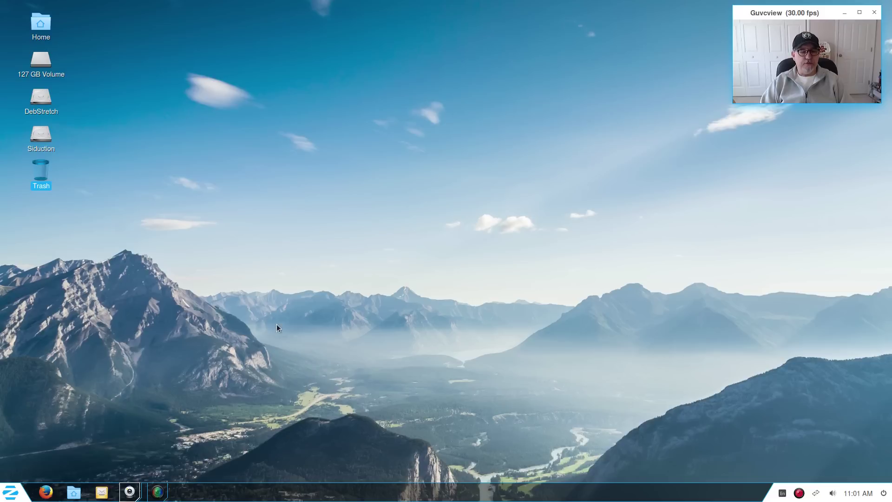
- In Firefox, search 'distrowatch' and open DistroWatch.com to its Zorin OS 11 Beta news
{"action": "left_click", "coordinate": [45, 491]}
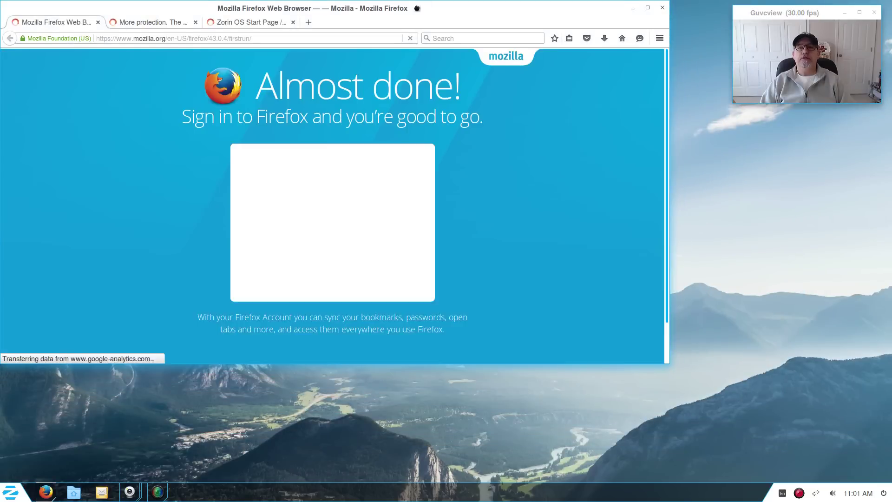
{"action": "left_click_drag", "start_coordinate": [417, 7], "coordinate": [479, 97]}
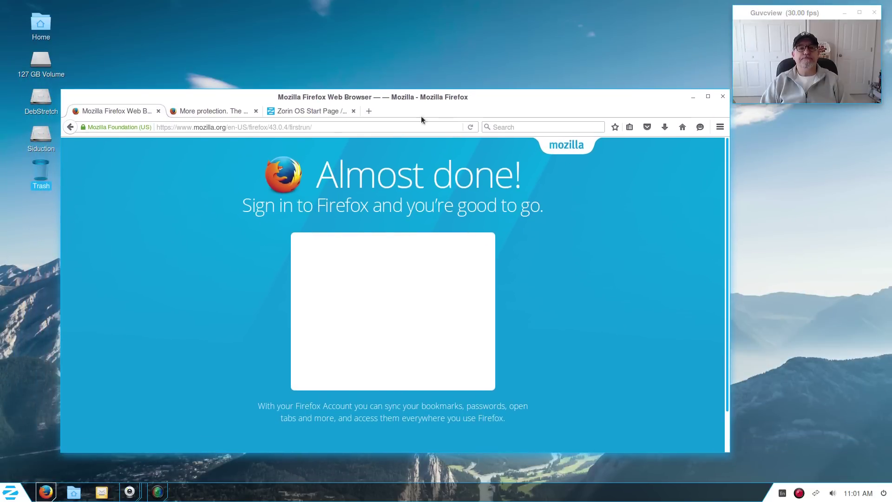
{"action": "left_click", "coordinate": [520, 127]}
{"action": "type", "text": "d"}
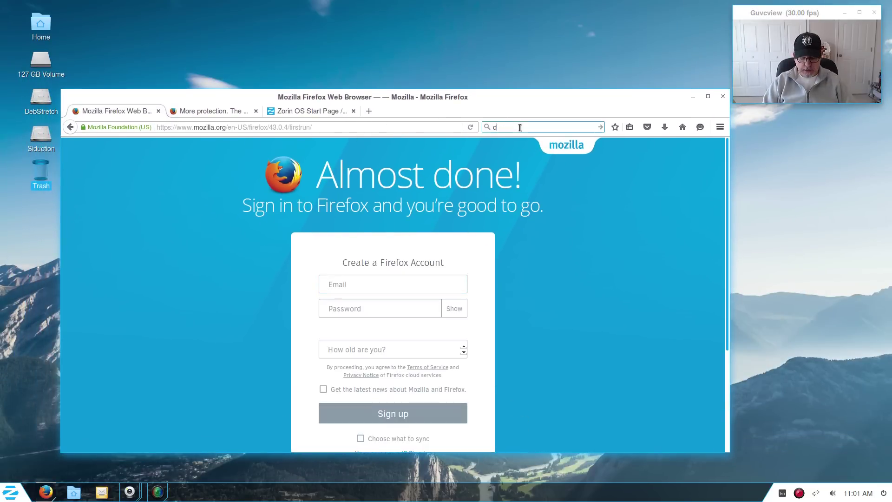
{"action": "type", "text": "istrowatch"}
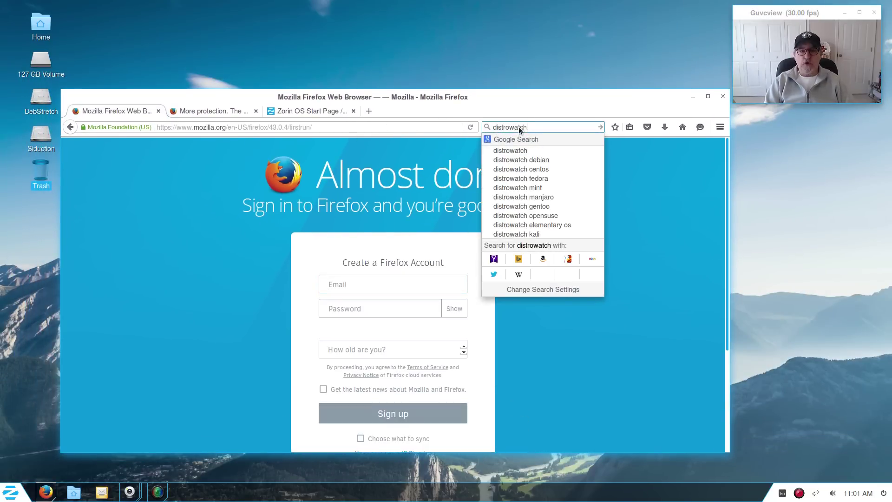
{"action": "key", "text": "Return"}
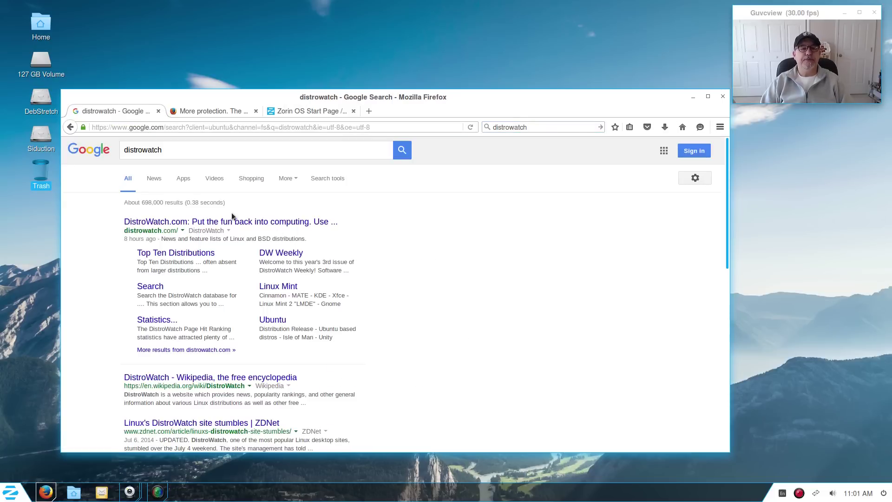
{"action": "left_click", "coordinate": [230, 225]}
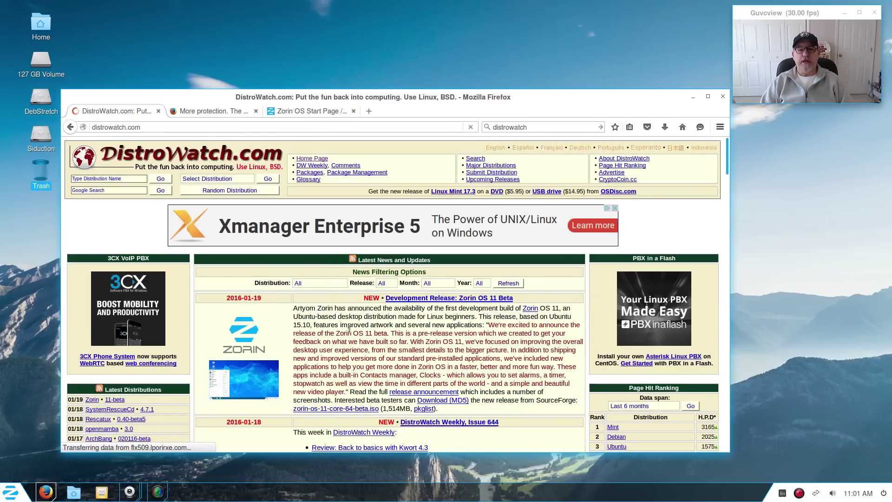
{"action": "scroll", "coordinate": [327, 261], "scroll_direction": "down", "scroll_amount": 4}
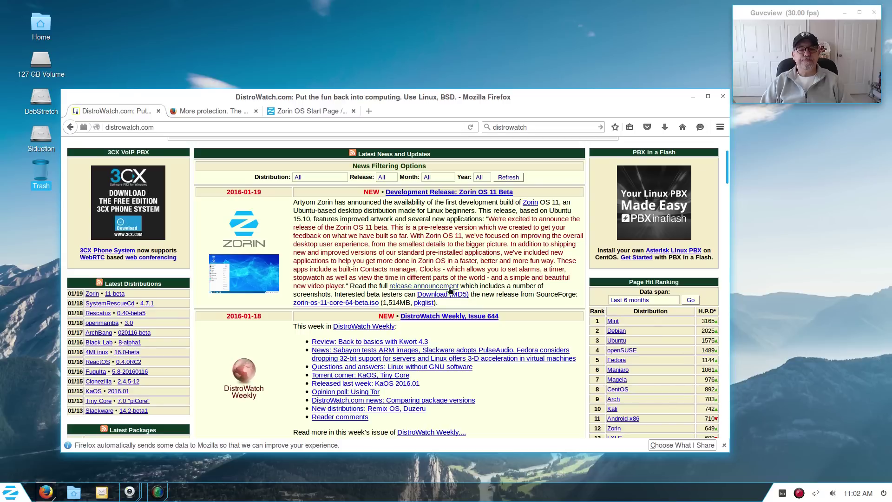
- Minimise the Firefox window to reveal the desktop
{"action": "left_click", "coordinate": [692, 96]}
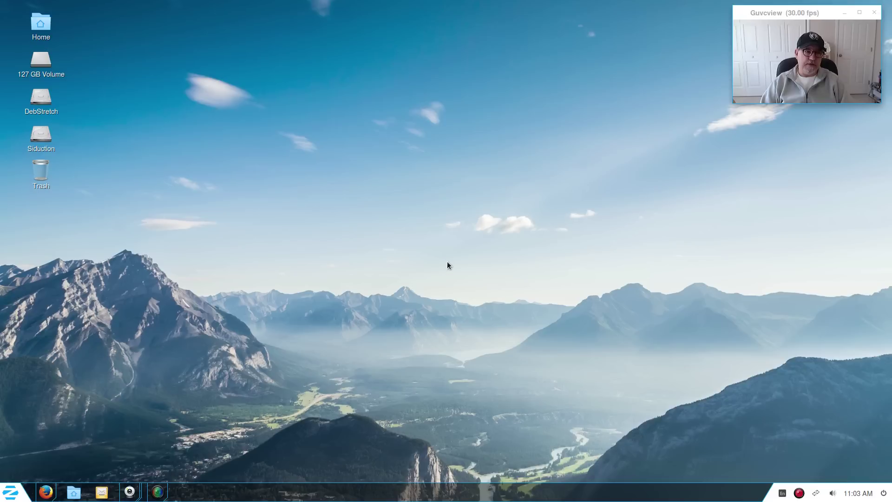
{"action": "double_click", "coordinate": [41, 22]}
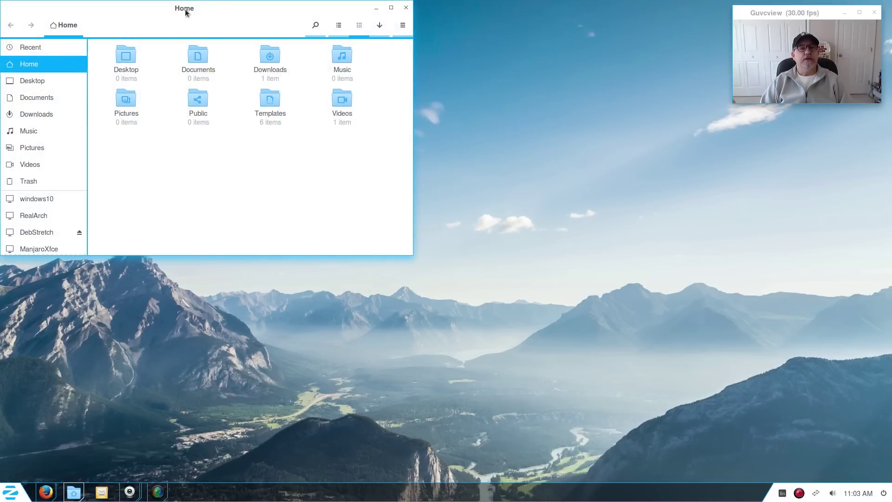
{"action": "left_click_drag", "start_coordinate": [185, 10], "coordinate": [416, 103]}
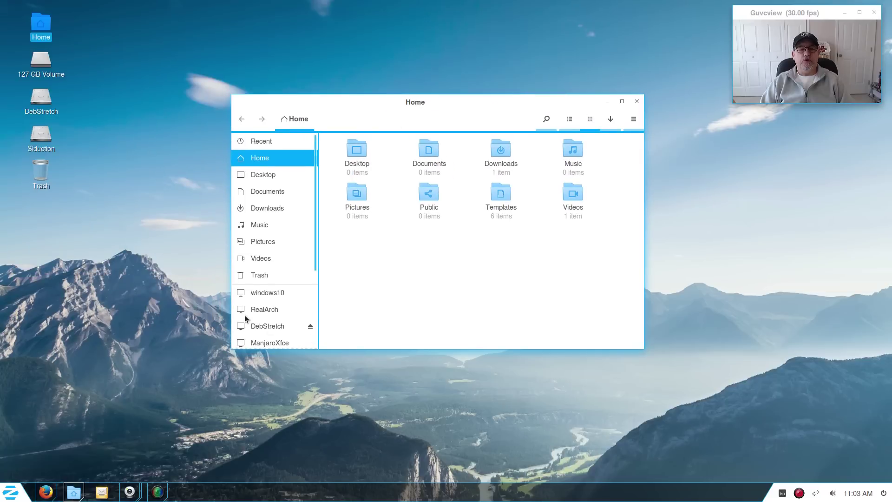
{"action": "scroll", "coordinate": [246, 317], "scroll_direction": "down", "scroll_amount": 5}
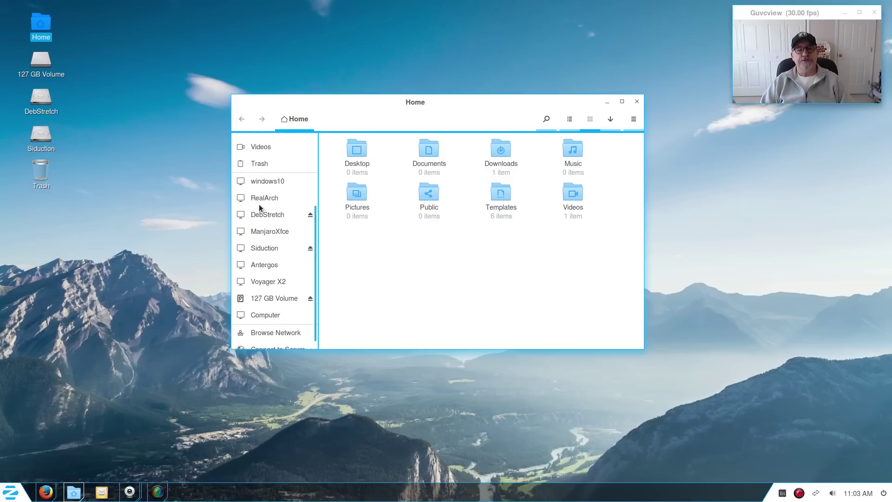
{"action": "scroll", "coordinate": [256, 293], "scroll_direction": "down", "scroll_amount": 1}
{"action": "scroll", "coordinate": [256, 292], "scroll_direction": "up", "scroll_amount": 5}
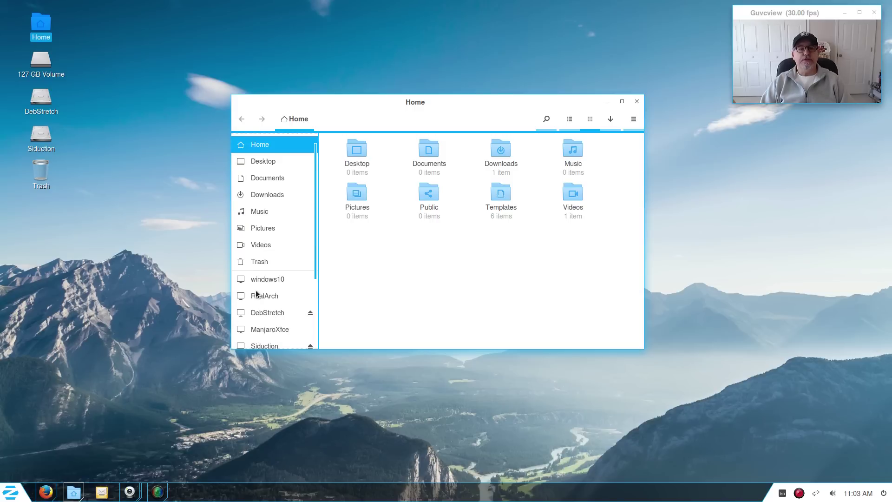
{"action": "left_click", "coordinate": [635, 102]}
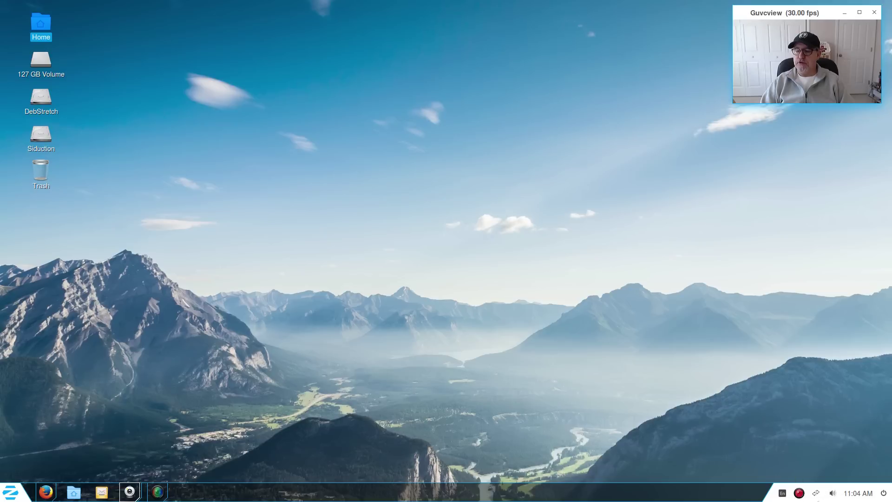
{"action": "left_click", "coordinate": [815, 497]}
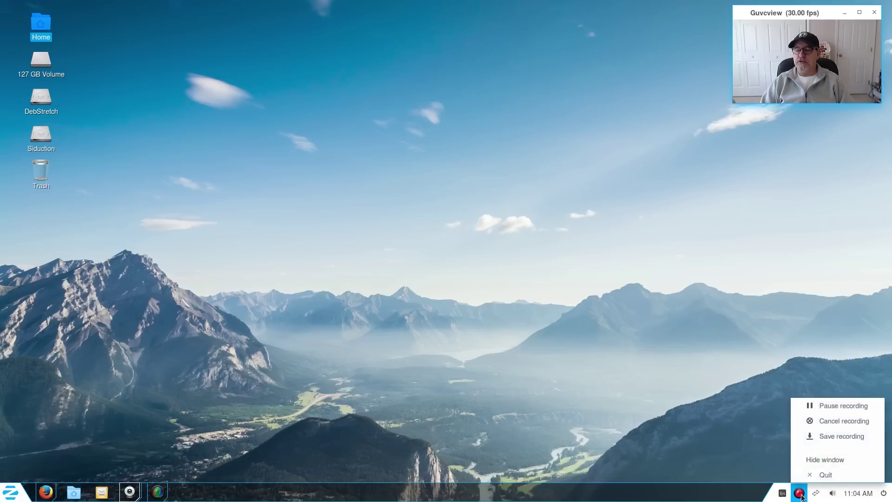
{"action": "left_click", "coordinate": [701, 430]}
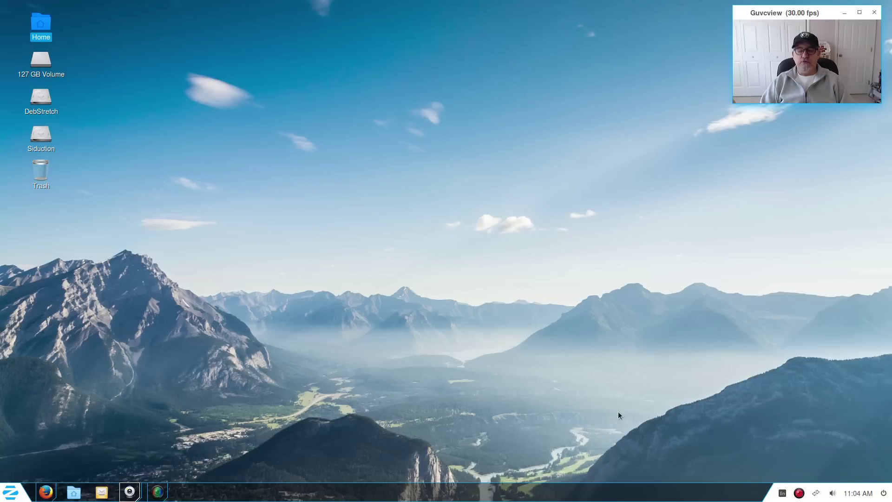
{"action": "left_click", "coordinate": [10, 496]}
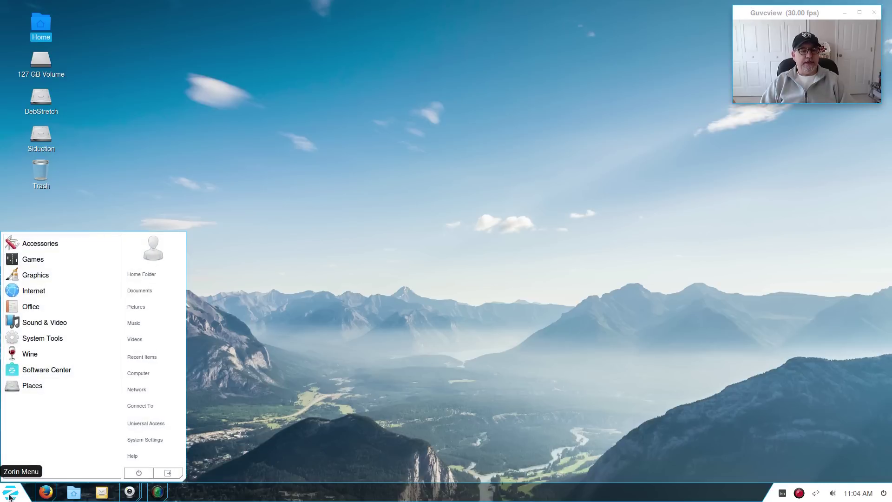
{"action": "left_click", "coordinate": [356, 420]}
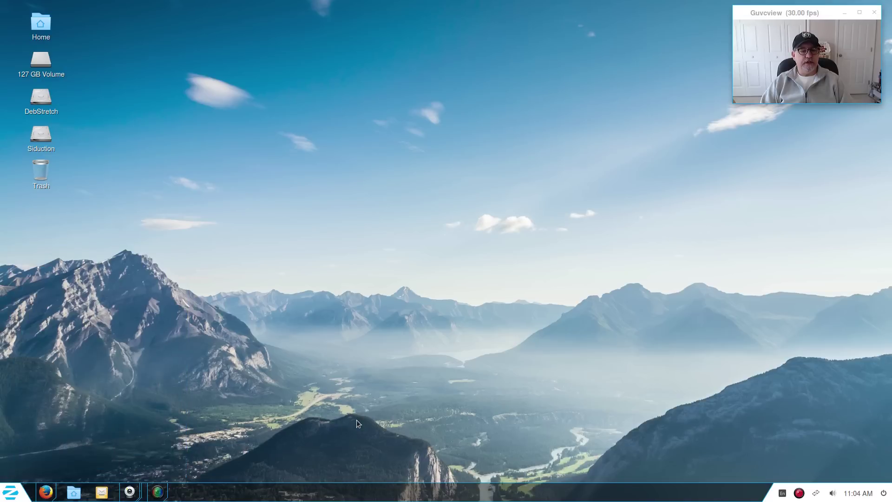
{"action": "mouse_move", "coordinate": [41, 493]}
{"action": "mouse_move", "coordinate": [129, 492]}
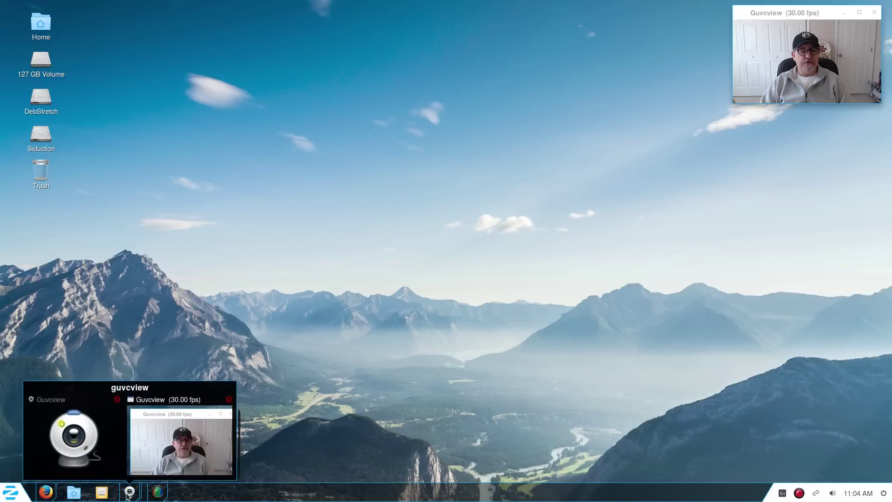
{"action": "mouse_move", "coordinate": [158, 493]}
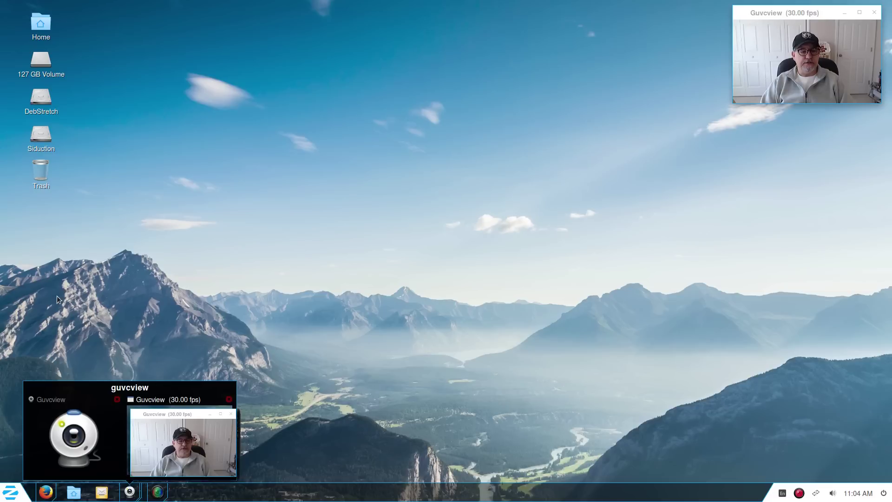
- In the Zorin menu, browse the Accessories and Games apps, then show the Graphics apps
{"action": "left_click", "coordinate": [7, 497]}
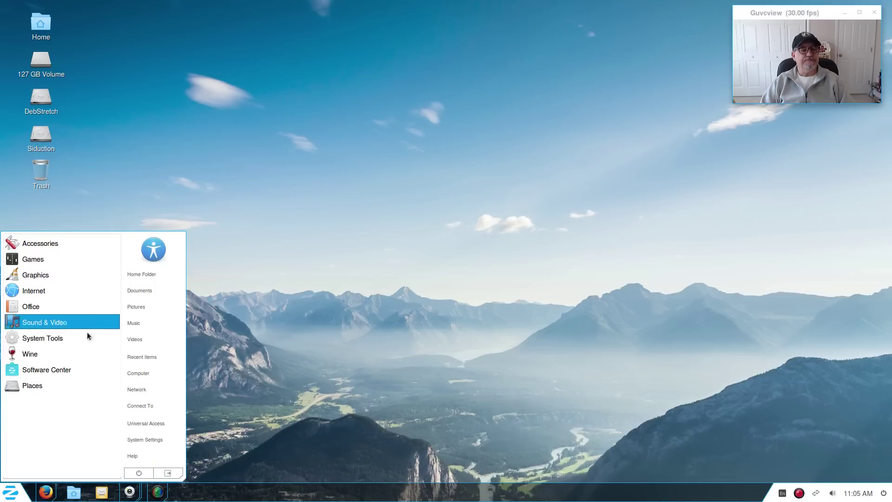
{"action": "left_click", "coordinate": [42, 246]}
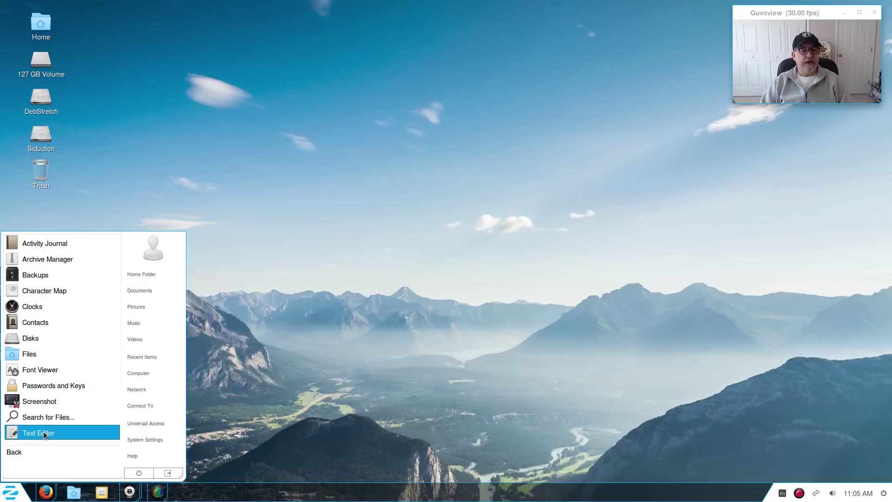
{"action": "left_click", "coordinate": [10, 451]}
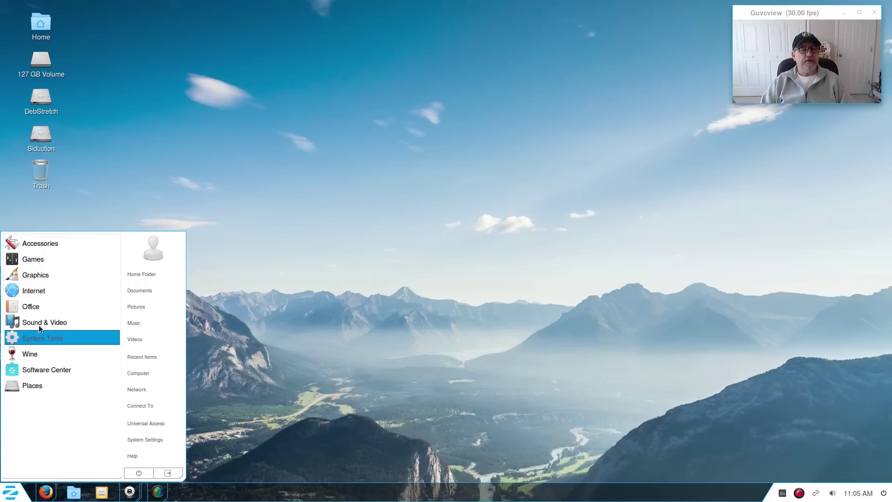
{"action": "left_click", "coordinate": [37, 259]}
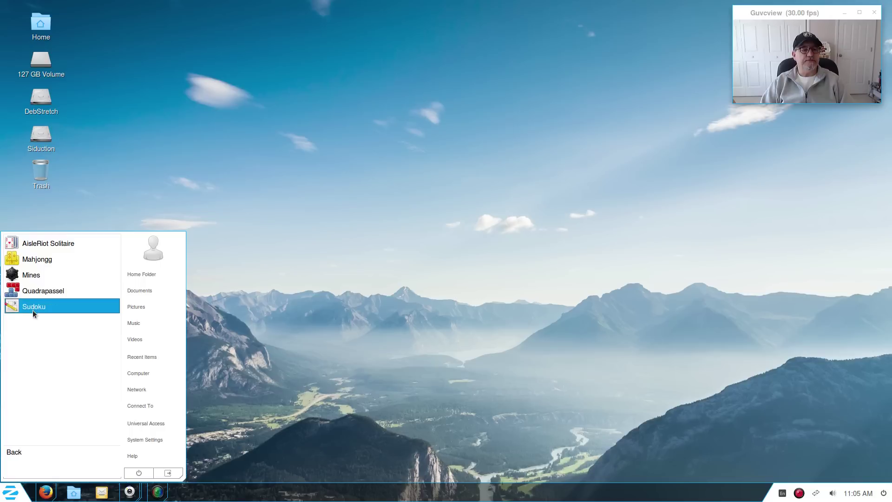
{"action": "left_click", "coordinate": [11, 457]}
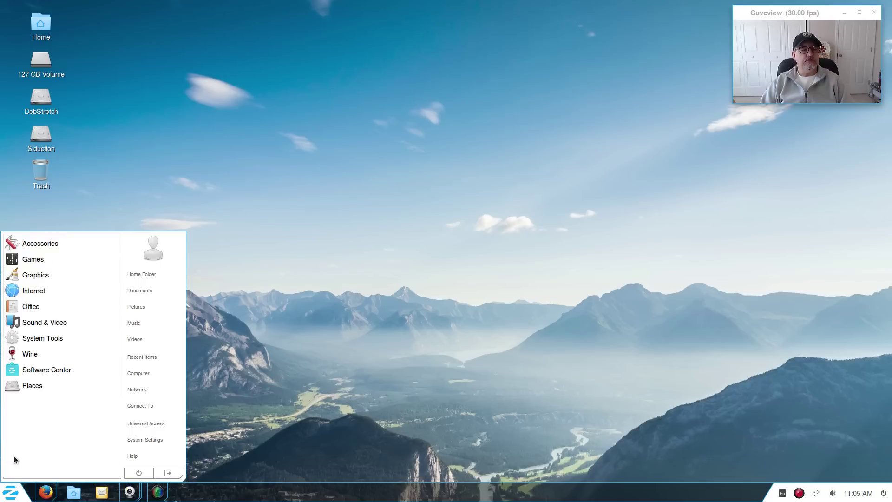
{"action": "left_click", "coordinate": [33, 275]}
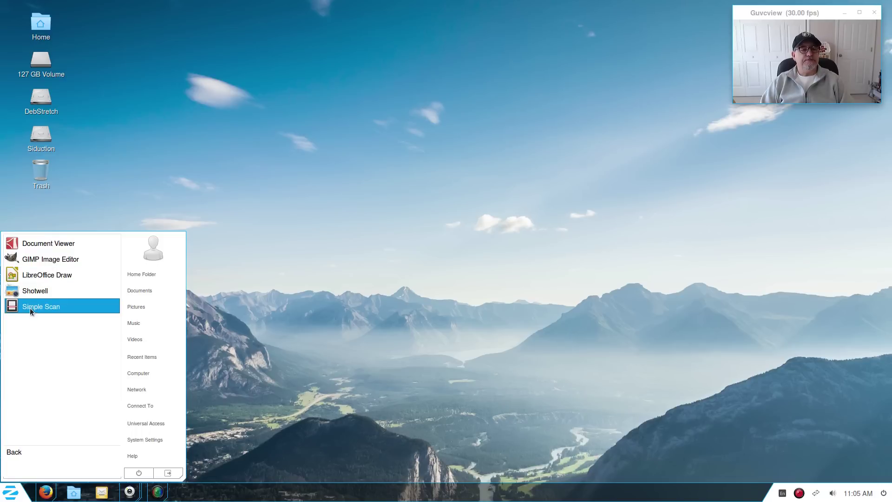
- Browse the Internet and Office application lists in the Zorin menu
{"action": "left_click", "coordinate": [10, 454]}
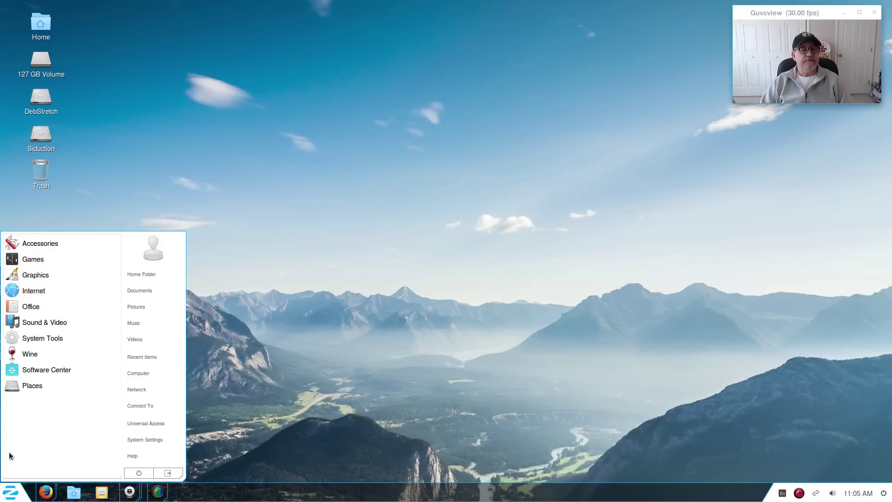
{"action": "left_click", "coordinate": [33, 292]}
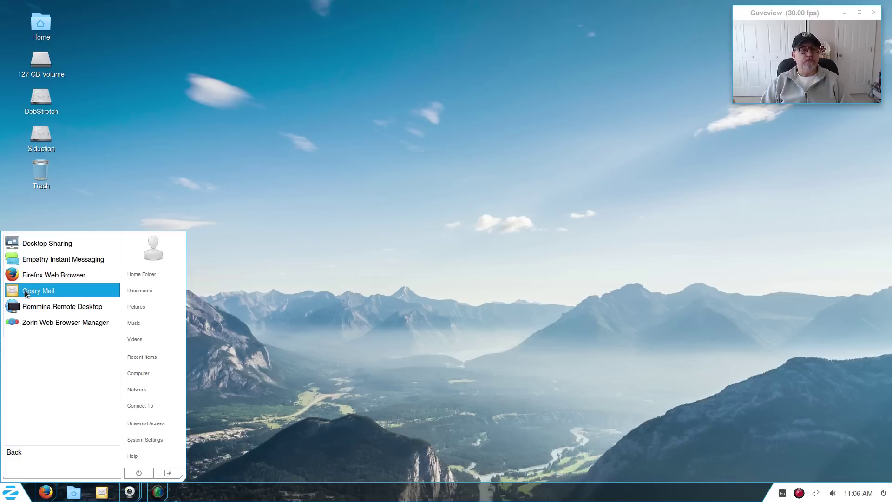
{"action": "left_click", "coordinate": [14, 455]}
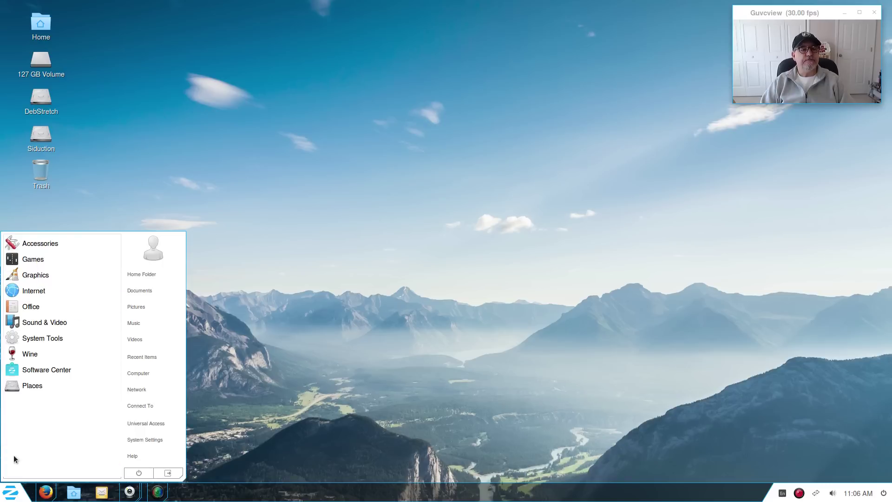
{"action": "left_click", "coordinate": [35, 309]}
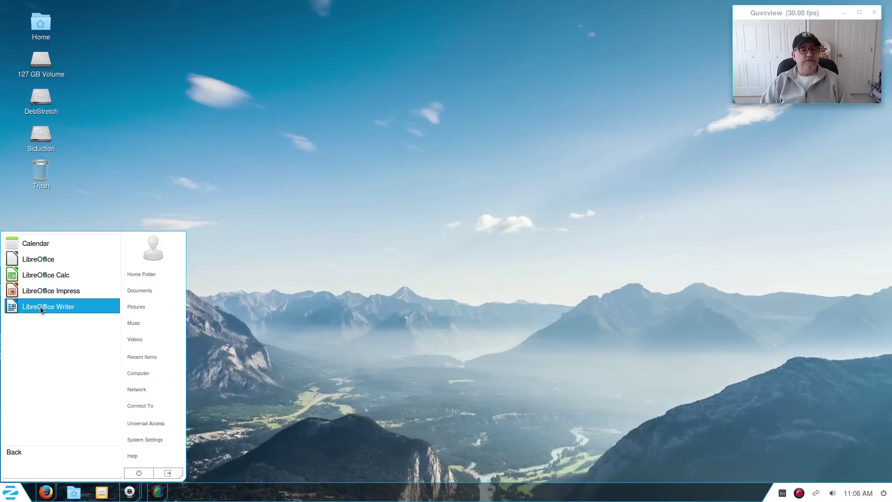
{"action": "left_click", "coordinate": [9, 452]}
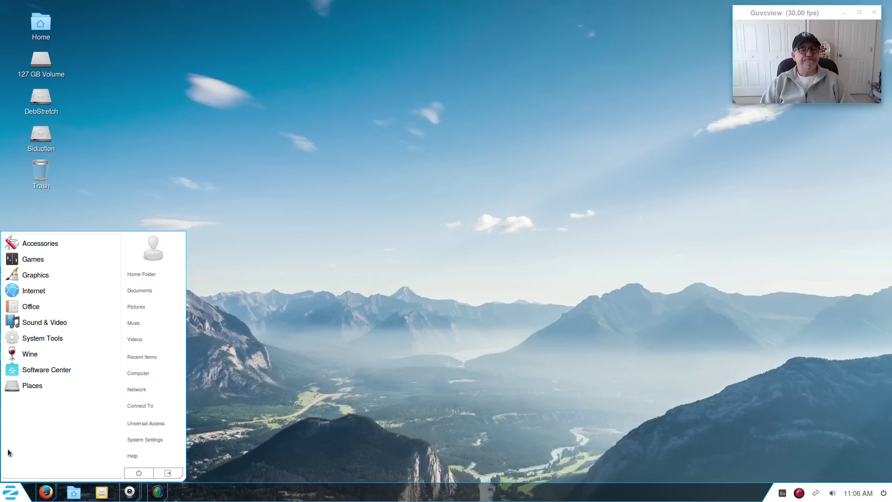
- Browse the Sound & Video and System Tools apps, ending at the main category list
{"action": "left_click", "coordinate": [61, 321]}
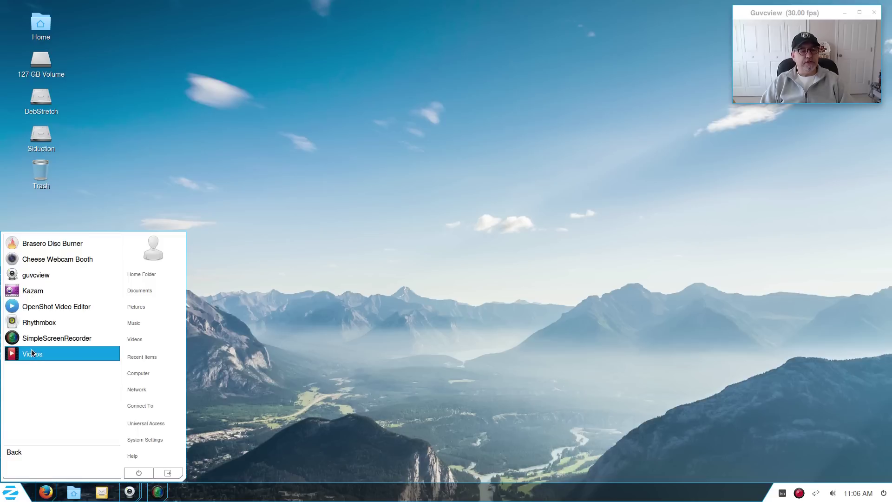
{"action": "left_click", "coordinate": [9, 455]}
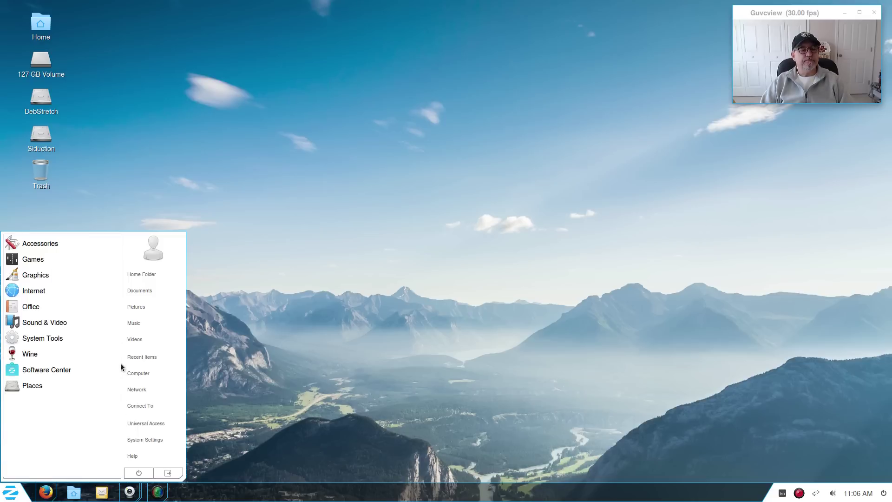
{"action": "left_click", "coordinate": [37, 336]}
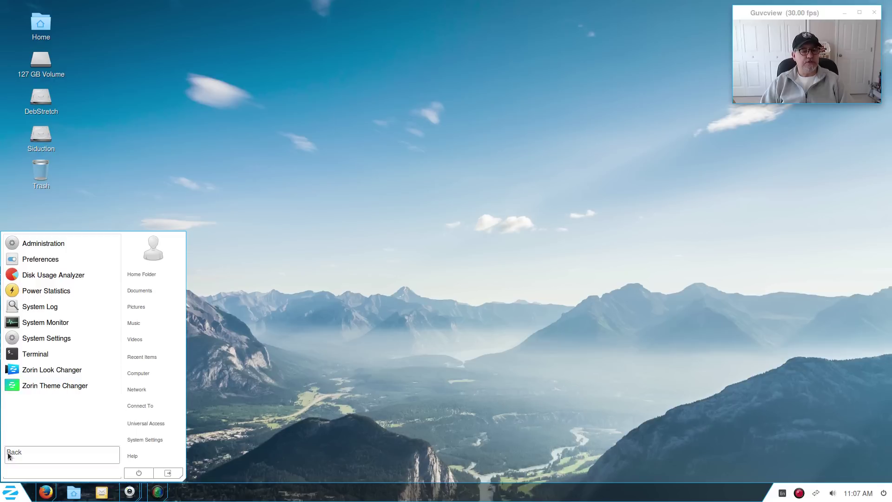
{"action": "left_click", "coordinate": [47, 453]}
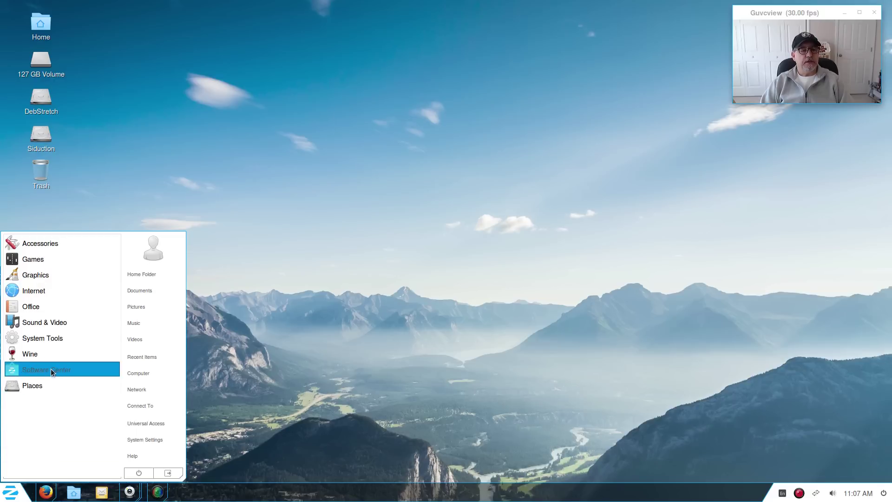
{"action": "left_click", "coordinate": [34, 355]}
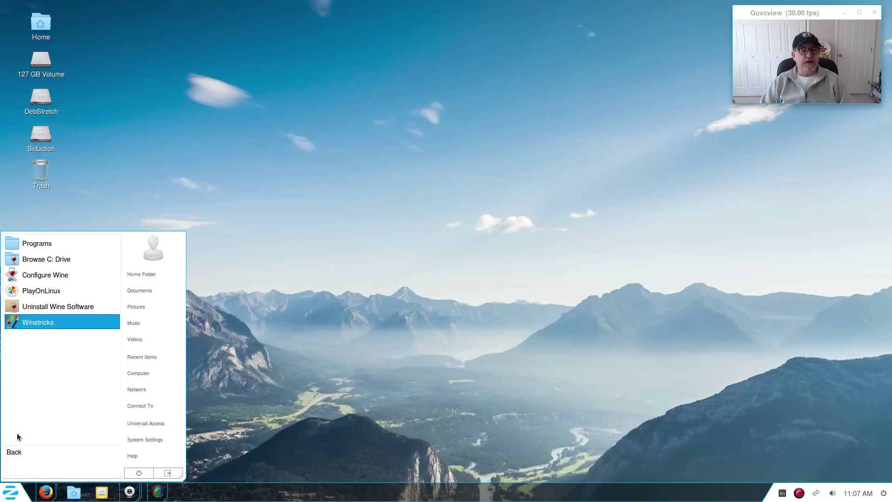
{"action": "left_click", "coordinate": [11, 453]}
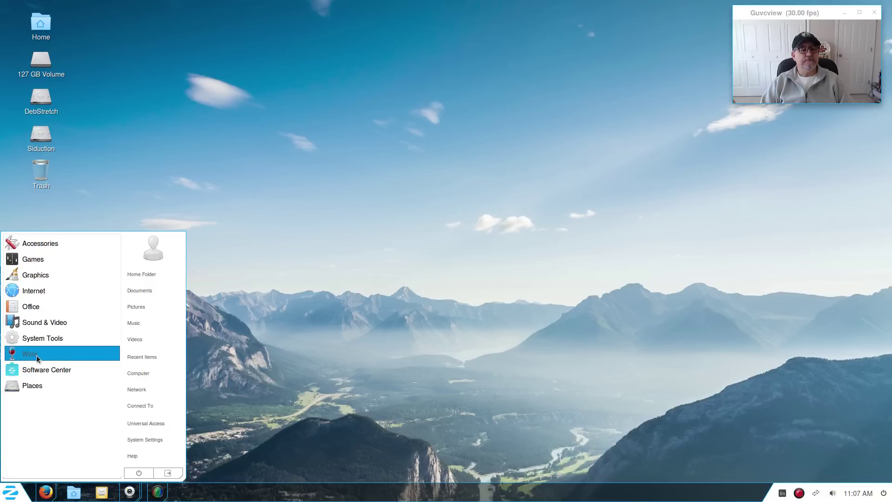
- Launch Software Center, reposition its window and scroll down to the Top Rated apps
{"action": "left_click", "coordinate": [31, 368]}
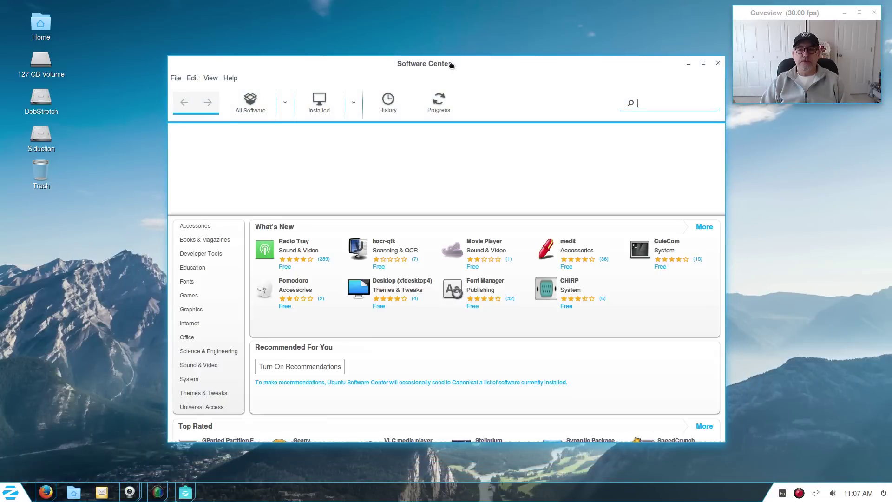
{"action": "left_click_drag", "start_coordinate": [451, 65], "coordinate": [417, 95]}
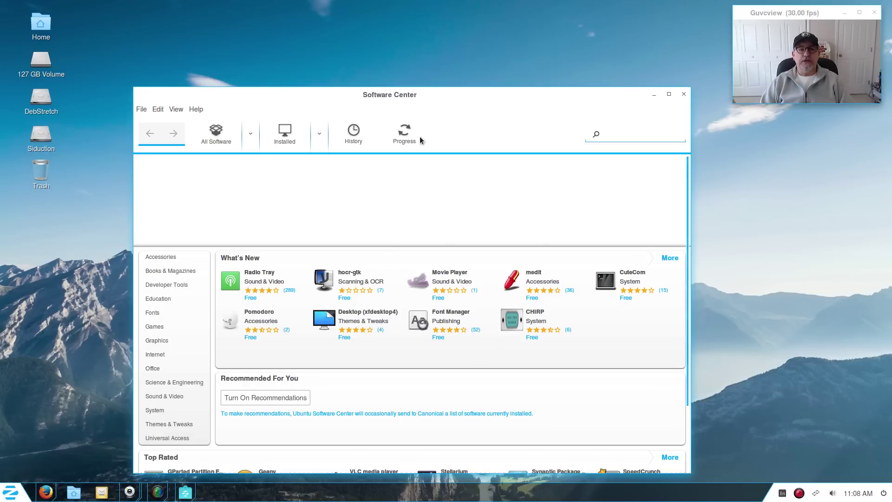
{"action": "left_click_drag", "start_coordinate": [450, 93], "coordinate": [468, 50]}
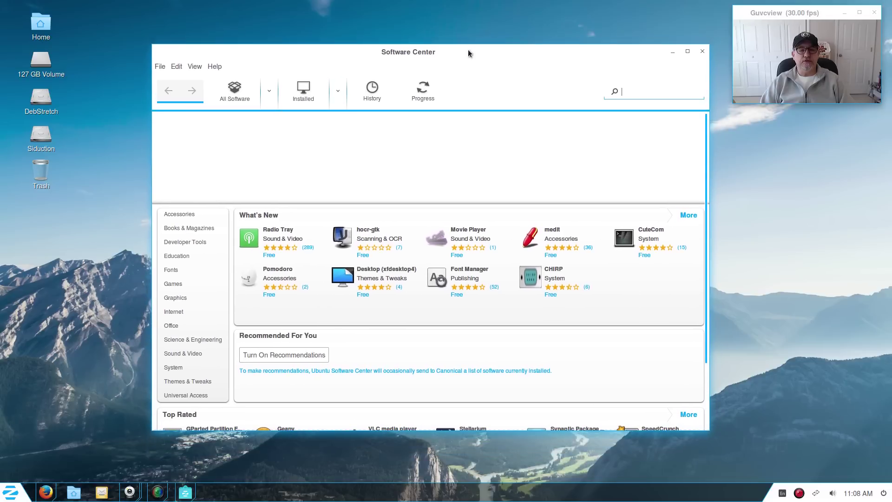
{"action": "scroll", "coordinate": [344, 360], "scroll_direction": "down", "scroll_amount": 3}
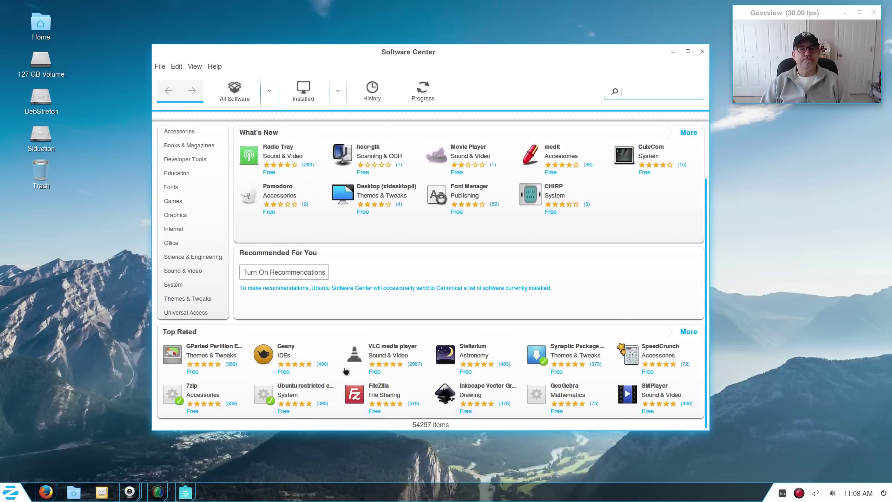
- Close Software Center and launch Zorin Look Changer from the System Tools category
{"action": "left_click", "coordinate": [702, 51]}
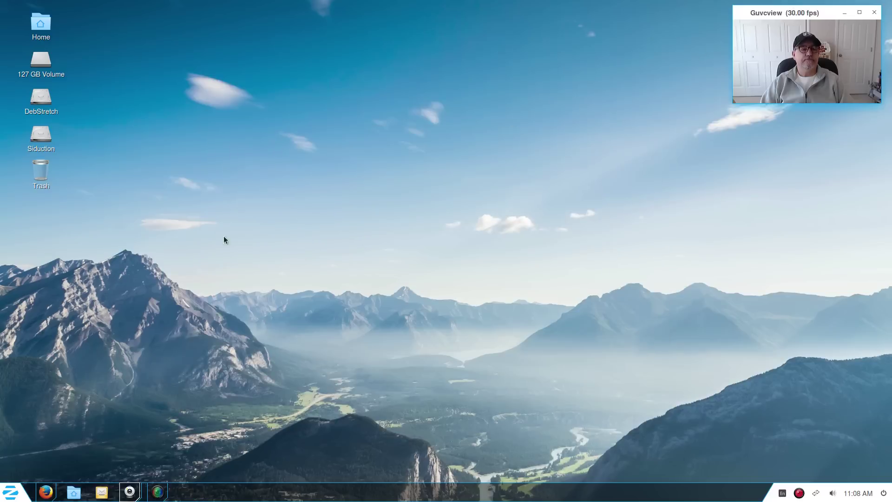
{"action": "left_click", "coordinate": [10, 491]}
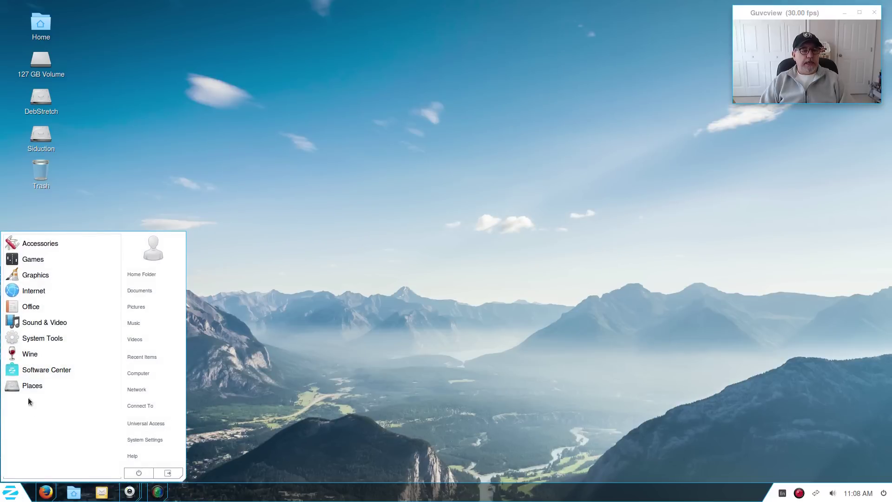
{"action": "left_click", "coordinate": [29, 385]}
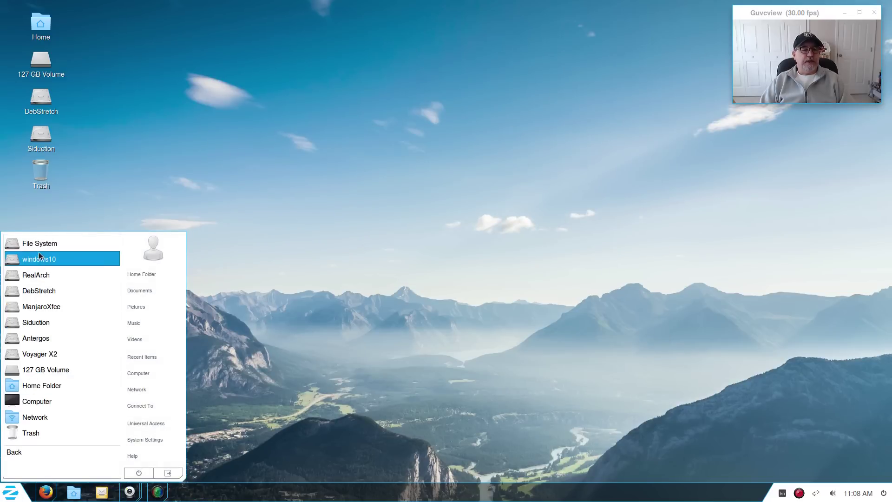
{"action": "left_click", "coordinate": [20, 455]}
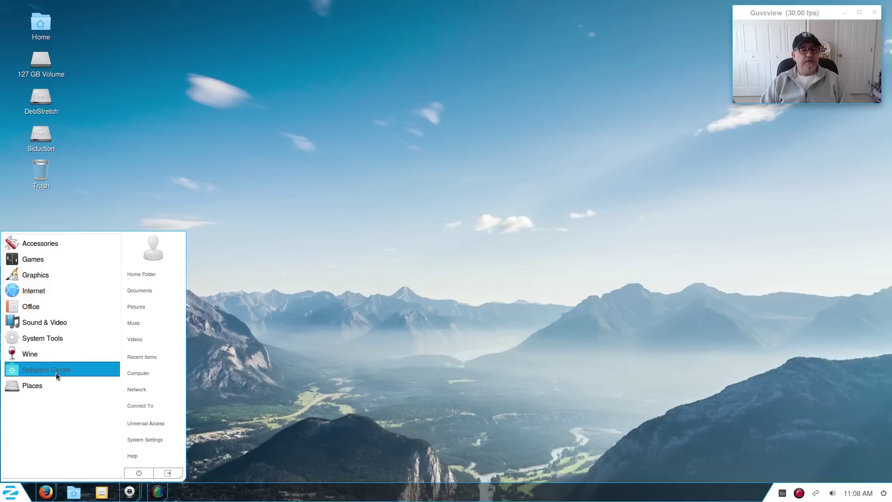
{"action": "left_click", "coordinate": [46, 340]}
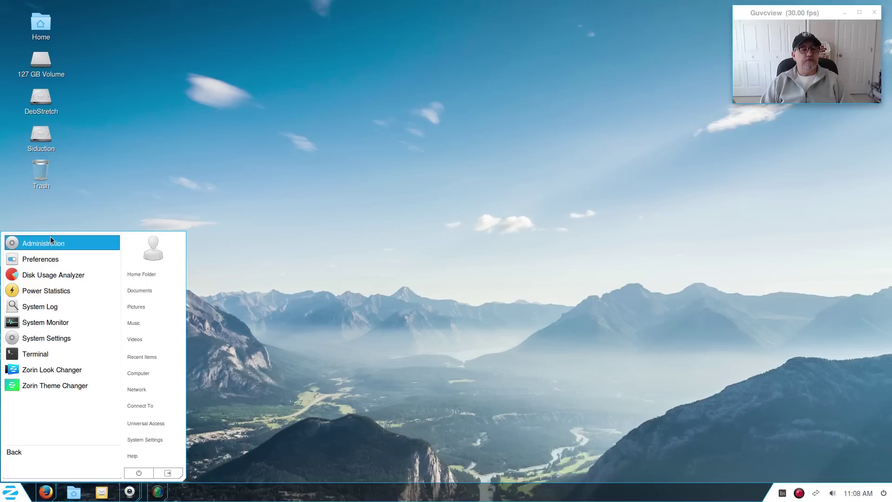
{"action": "left_click", "coordinate": [39, 366]}
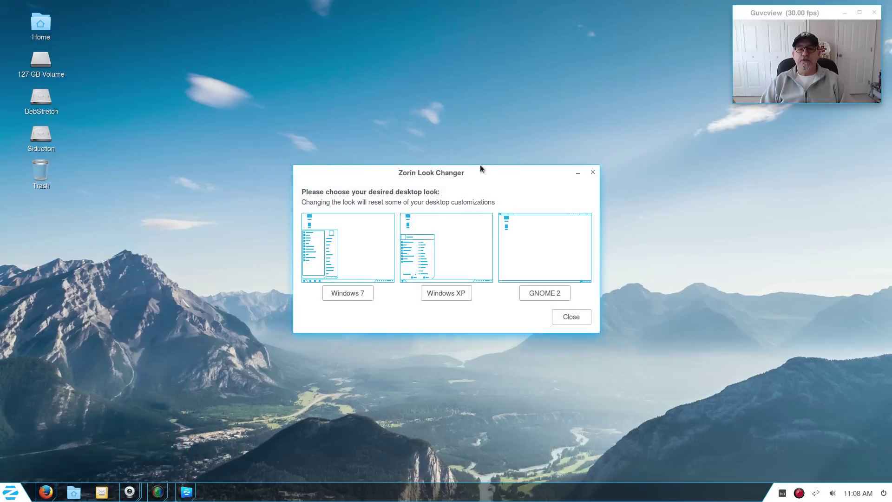
- Move the Look Changer dialog higher on screen and dismiss the application menu
{"action": "left_click_drag", "start_coordinate": [466, 169], "coordinate": [442, 167]}
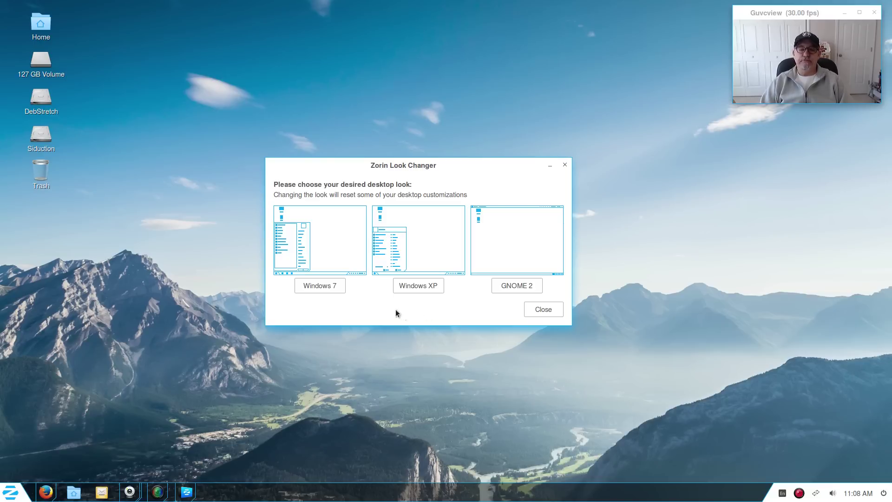
{"action": "left_click_drag", "start_coordinate": [412, 166], "coordinate": [422, 106]}
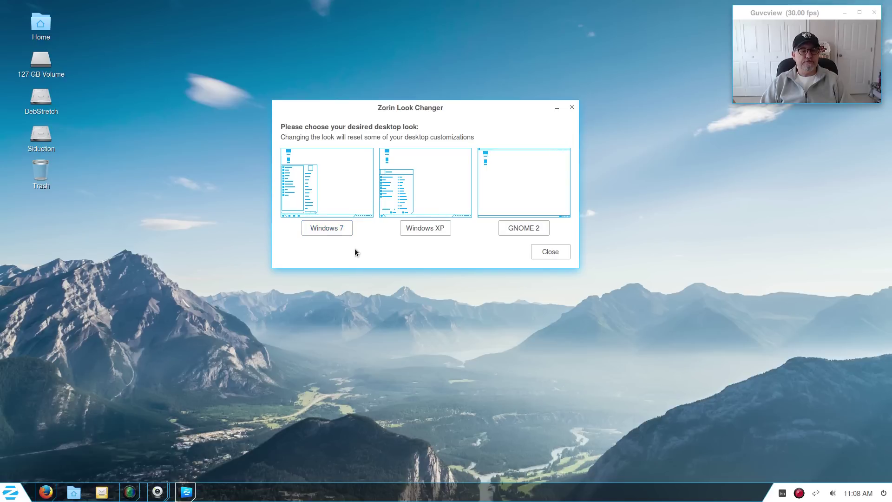
{"action": "left_click", "coordinate": [9, 492]}
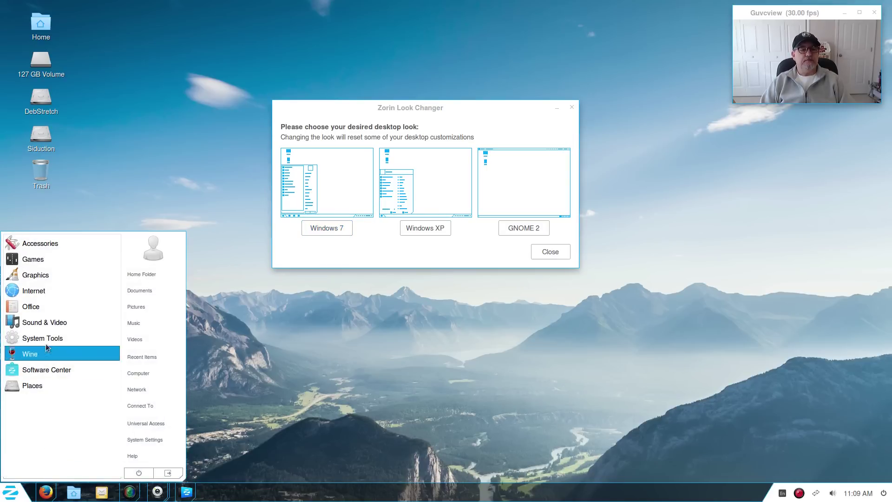
{"action": "left_click", "coordinate": [353, 370]}
- Apply the Windows XP look, then browse its application menu's Accessories category
{"action": "left_click", "coordinate": [424, 229]}
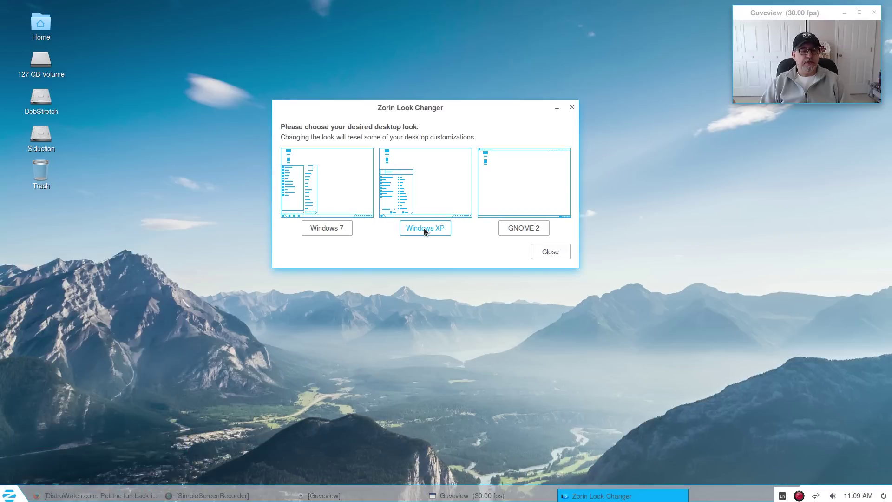
{"action": "left_click", "coordinate": [2, 497]}
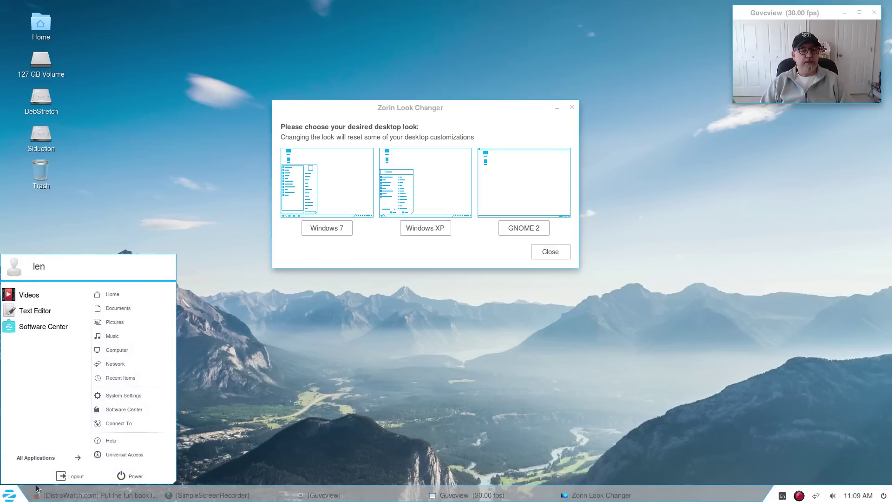
{"action": "left_click", "coordinate": [29, 456]}
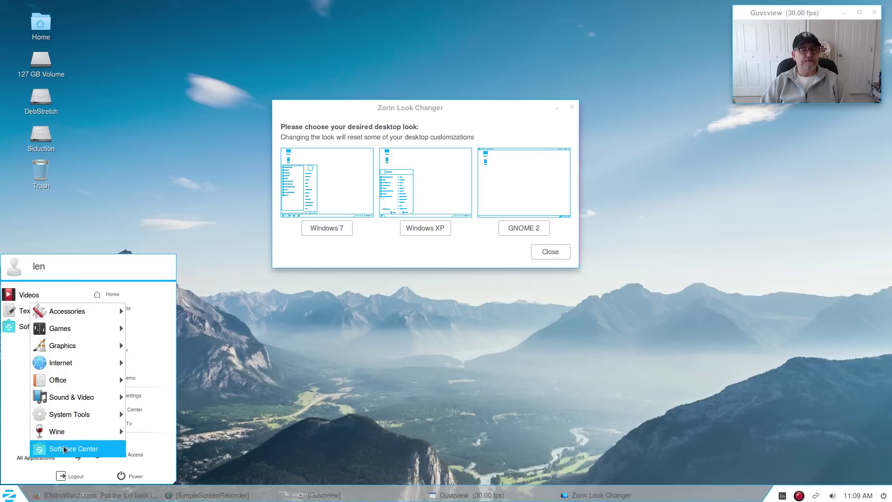
{"action": "left_click", "coordinate": [61, 314]}
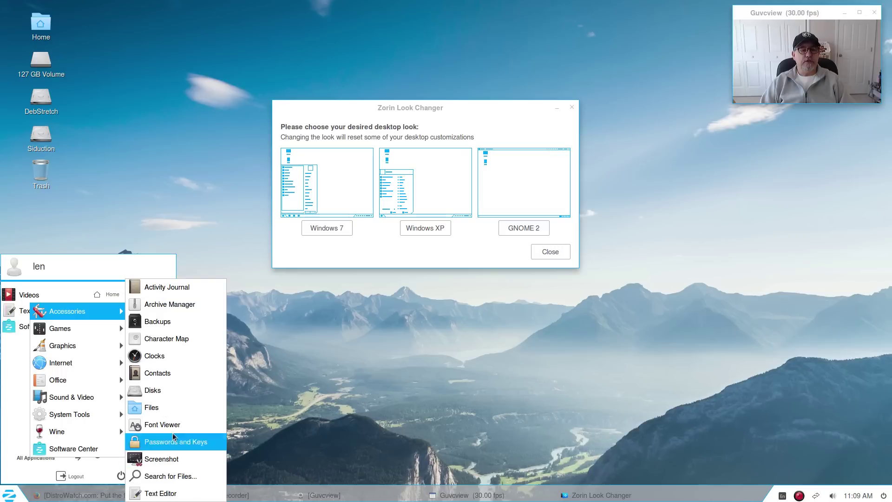
{"action": "left_click", "coordinate": [261, 456]}
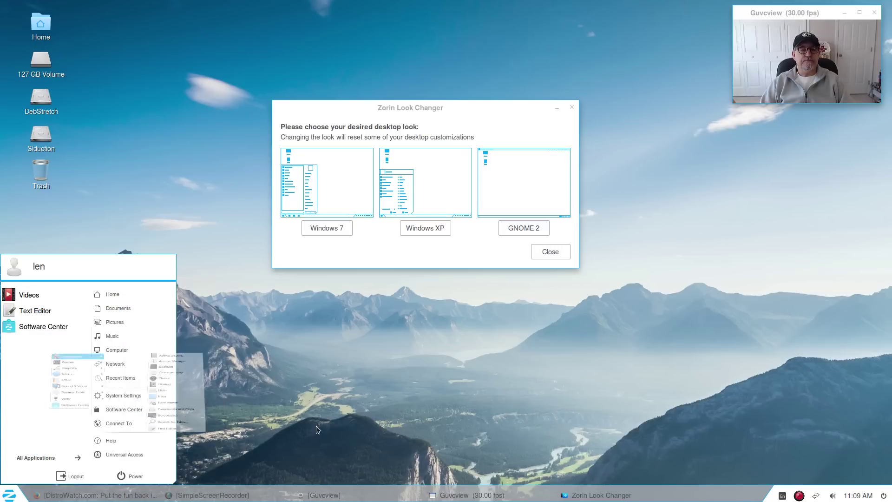
- Switch the desktop to the GNOME 2 layout, then back to Windows 7
{"action": "left_click", "coordinate": [525, 227]}
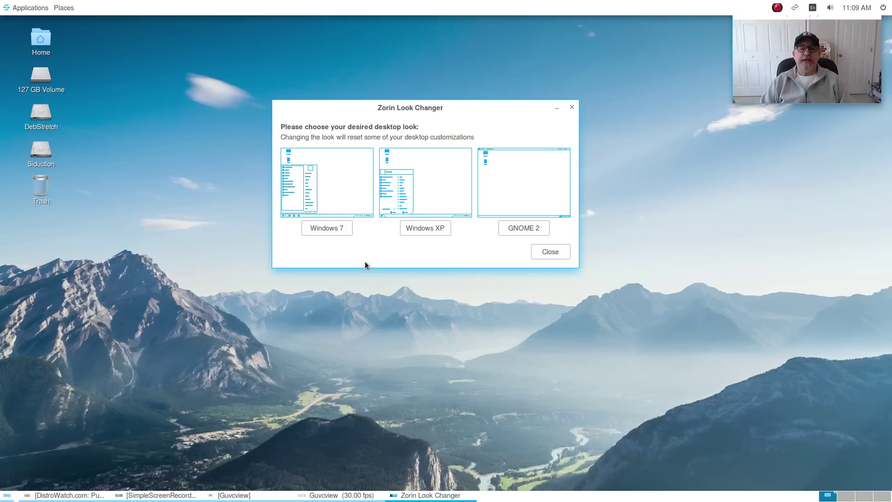
{"action": "left_click", "coordinate": [322, 228]}
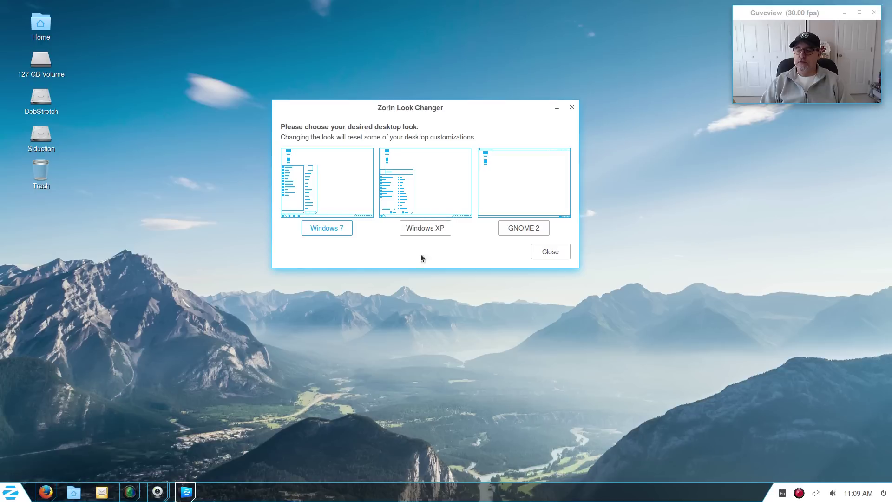
- Close Look Changer and launch Zorin Theme Changer from System Tools
{"action": "left_click", "coordinate": [558, 250]}
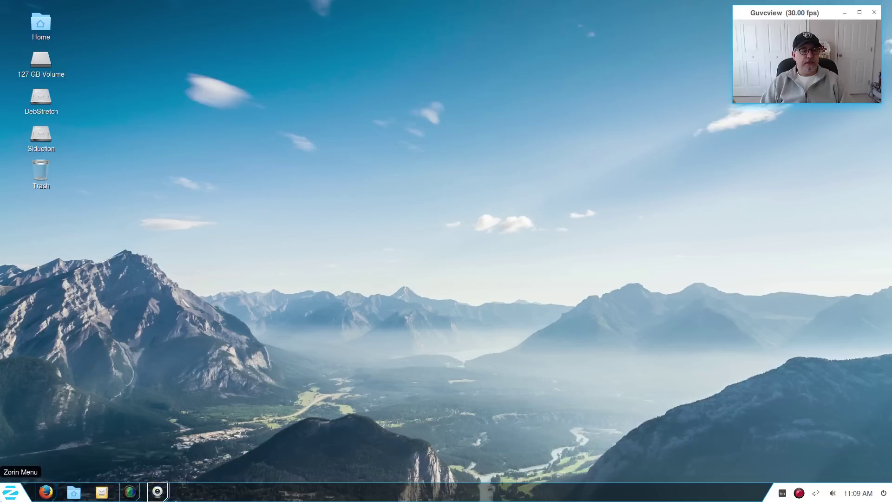
{"action": "left_click", "coordinate": [2, 497]}
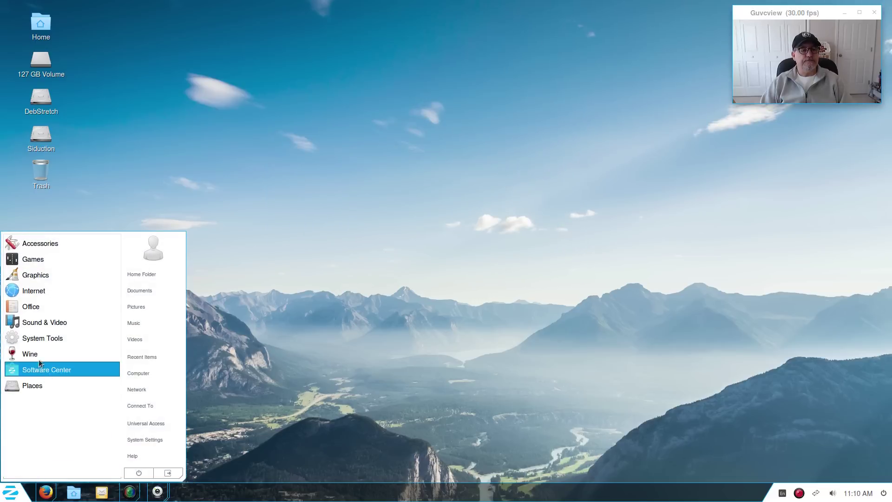
{"action": "left_click", "coordinate": [39, 341]}
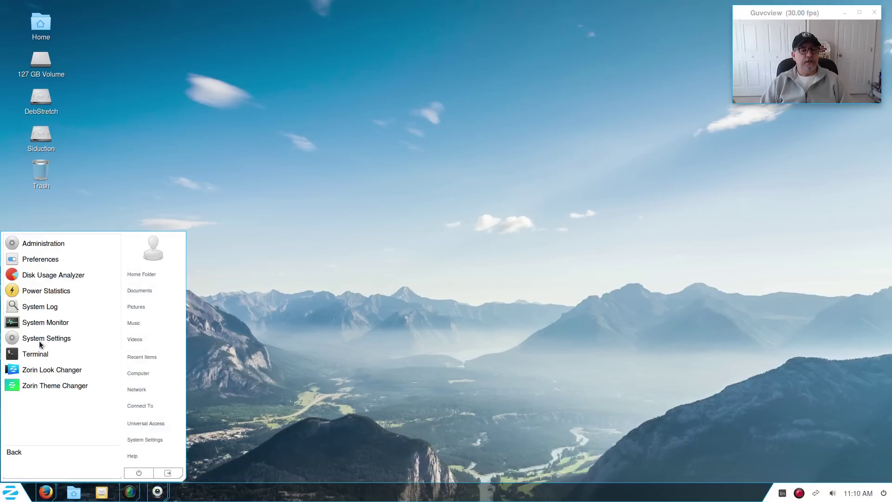
{"action": "left_click", "coordinate": [37, 383]}
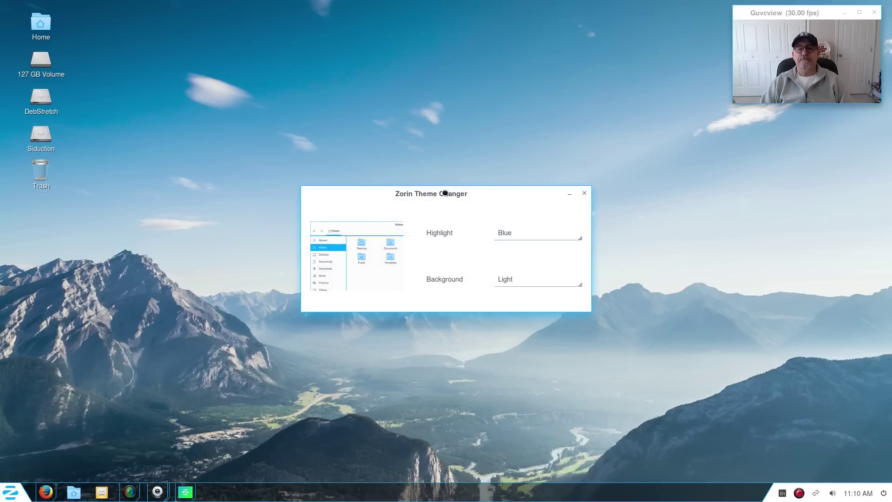
{"action": "left_click_drag", "start_coordinate": [444, 197], "coordinate": [432, 99]}
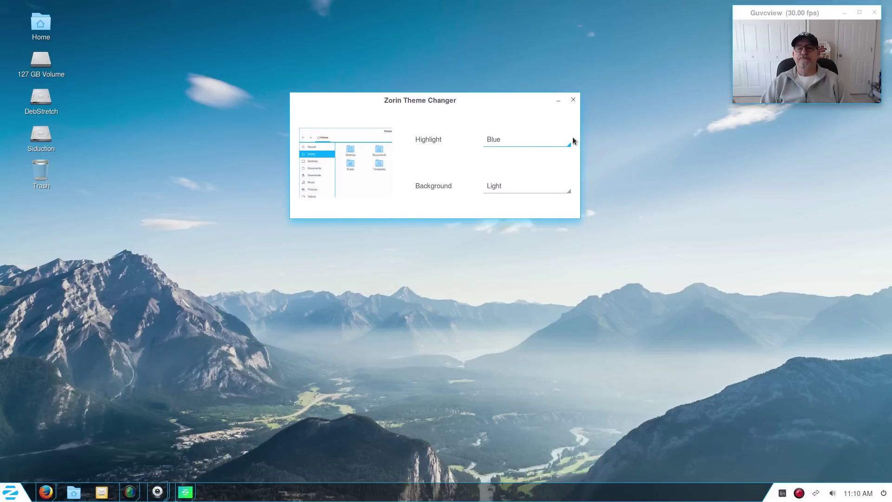
- Set the highlight colour to Red, with the background first Dark, then Black
{"action": "left_click", "coordinate": [560, 139]}
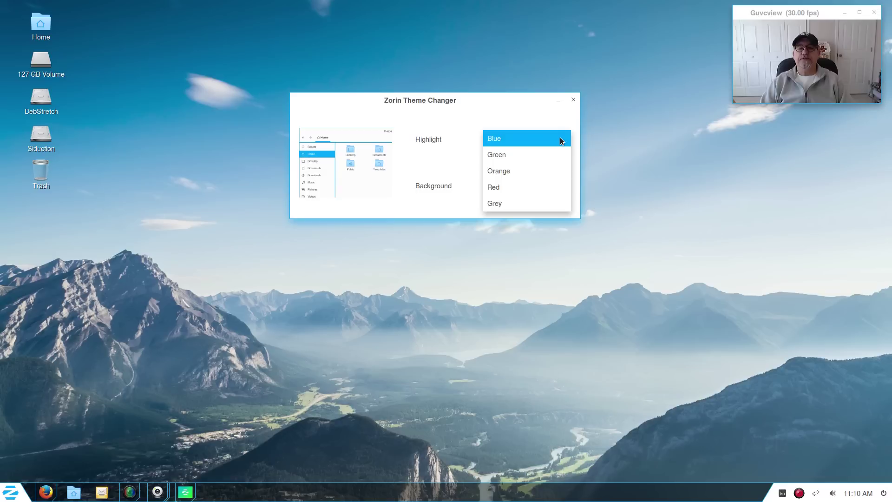
{"action": "left_click", "coordinate": [559, 137]}
{"action": "left_click", "coordinate": [563, 140]}
{"action": "left_click", "coordinate": [546, 186]}
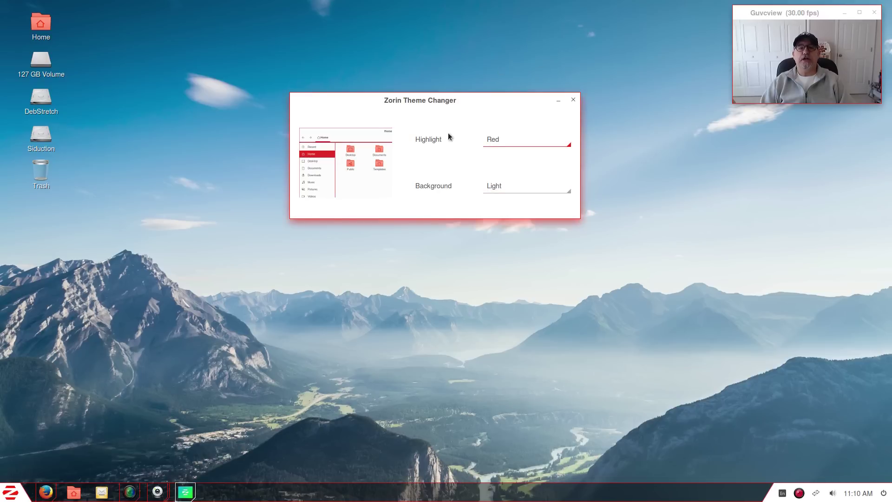
{"action": "left_click", "coordinate": [559, 184]}
{"action": "left_click", "coordinate": [556, 204]}
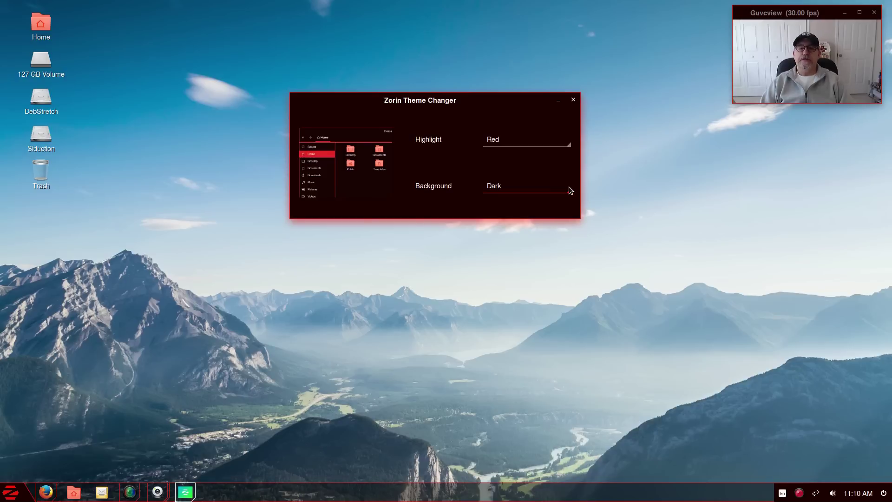
{"action": "left_click", "coordinate": [569, 190]}
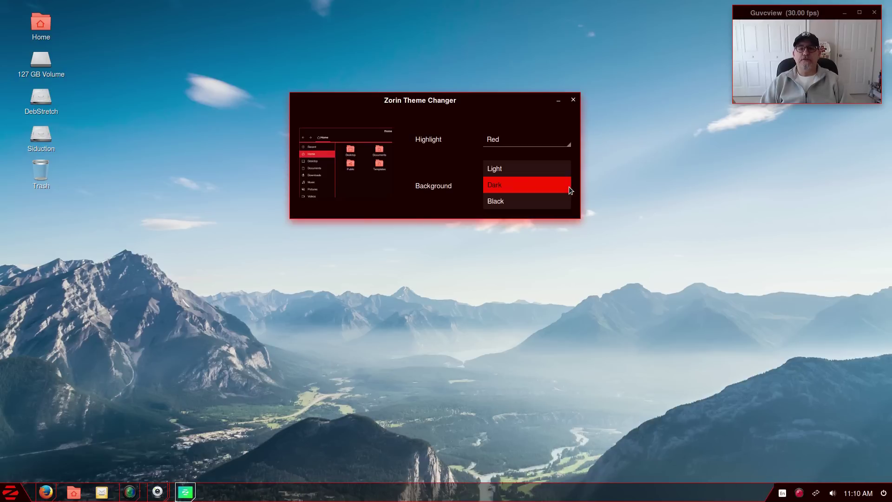
{"action": "left_click", "coordinate": [551, 205]}
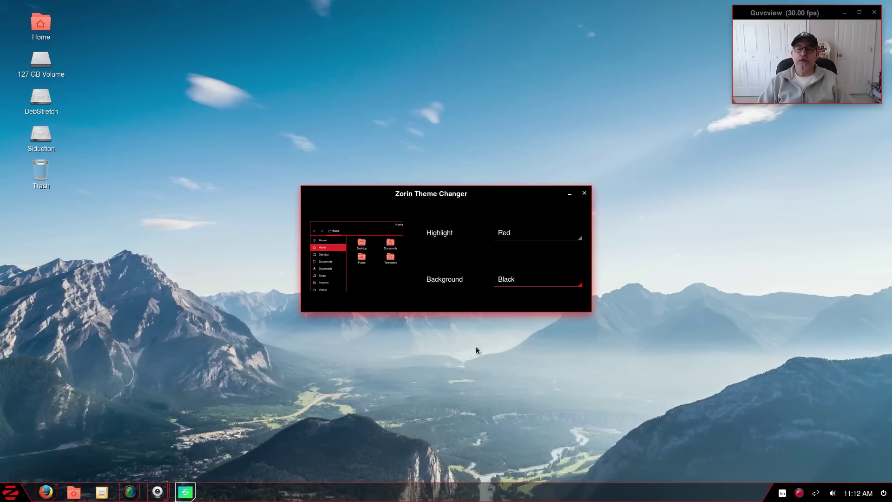
- Restore the Light background and Blue highlight colour
{"action": "left_click", "coordinate": [526, 284]}
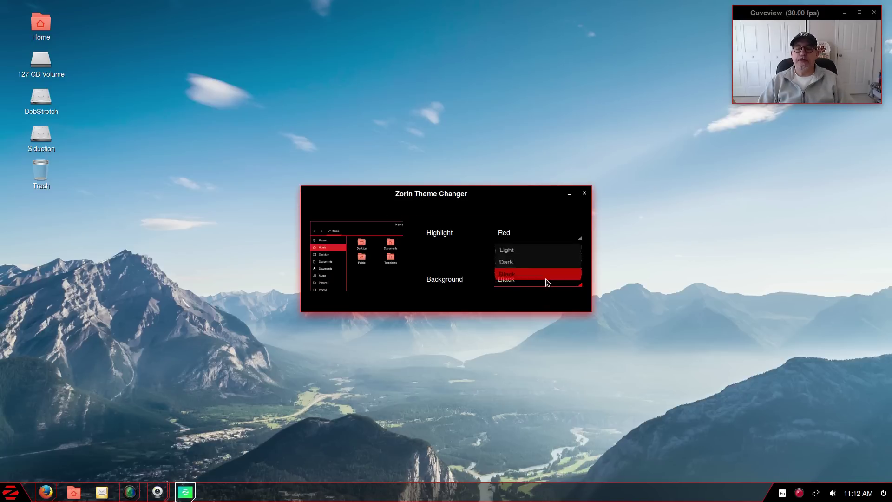
{"action": "left_click", "coordinate": [532, 247]}
{"action": "left_click", "coordinate": [562, 232]}
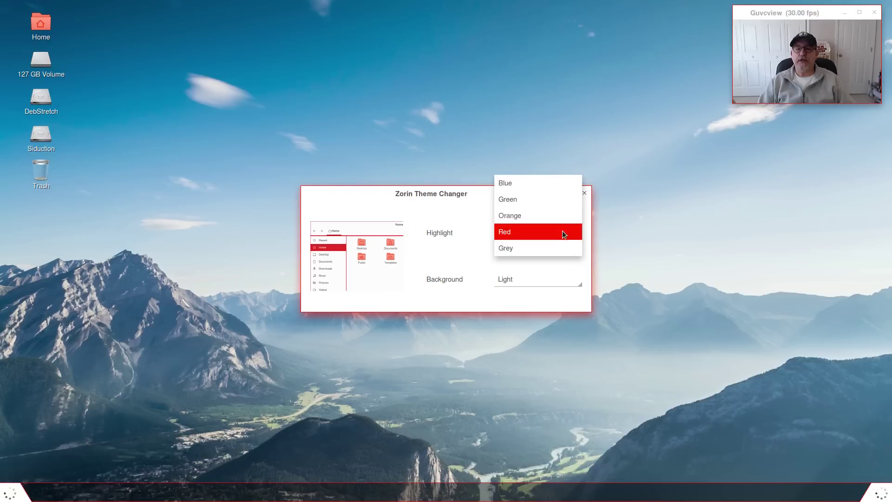
{"action": "left_click", "coordinate": [531, 182]}
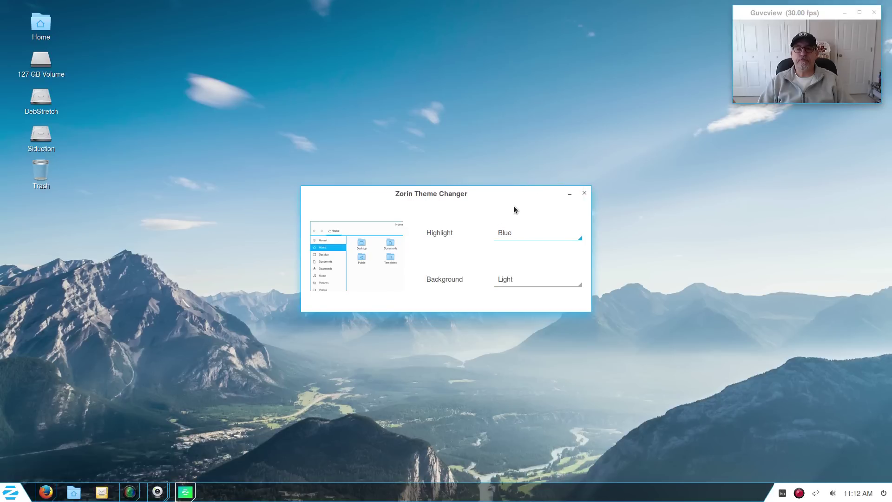
- Close the Zorin Theme Changer window
{"action": "left_click", "coordinate": [584, 194]}
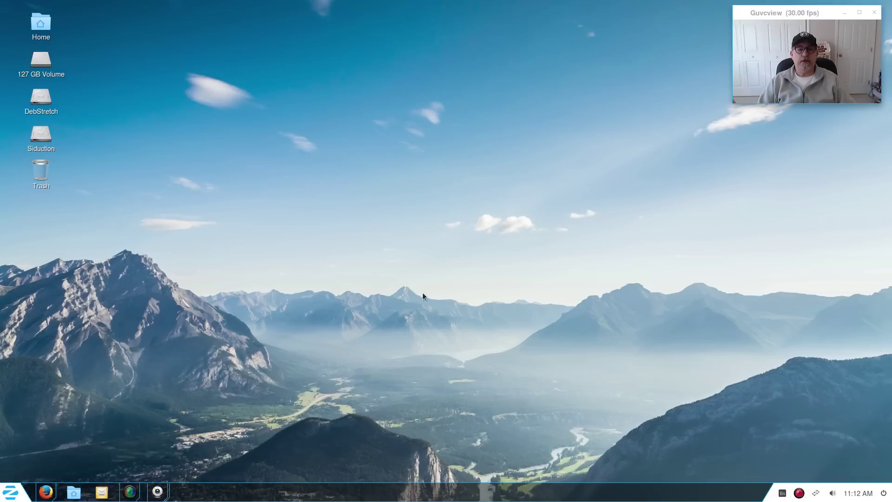
- Open the desktop background settings and try the Red Rocks and Horizon wallpapers
{"action": "right_click", "coordinate": [430, 177]}
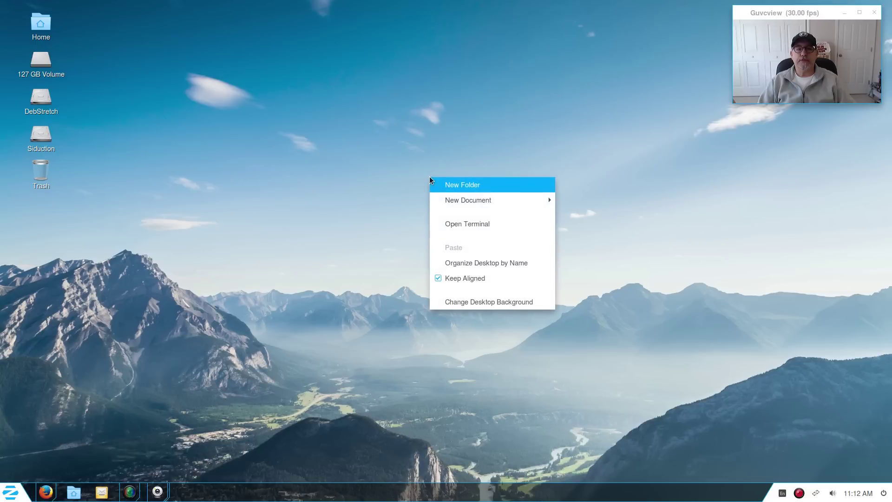
{"action": "left_click", "coordinate": [453, 299]}
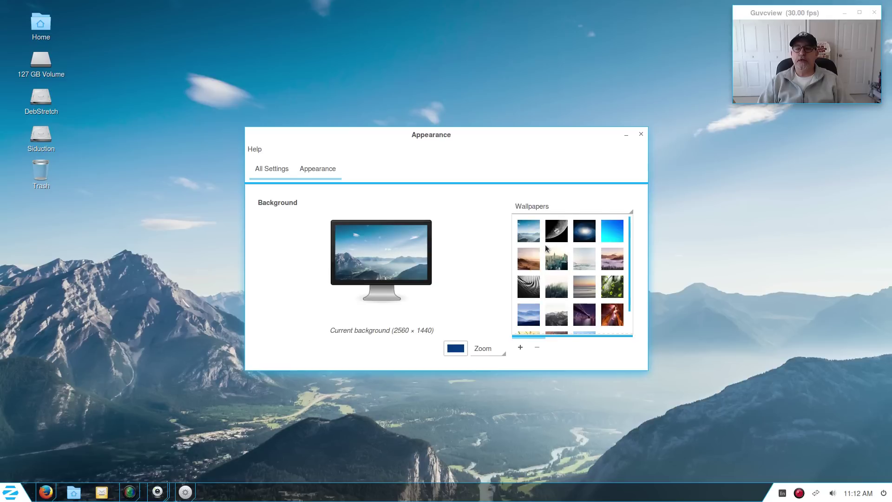
{"action": "scroll", "coordinate": [547, 248], "scroll_direction": "down", "scroll_amount": 1}
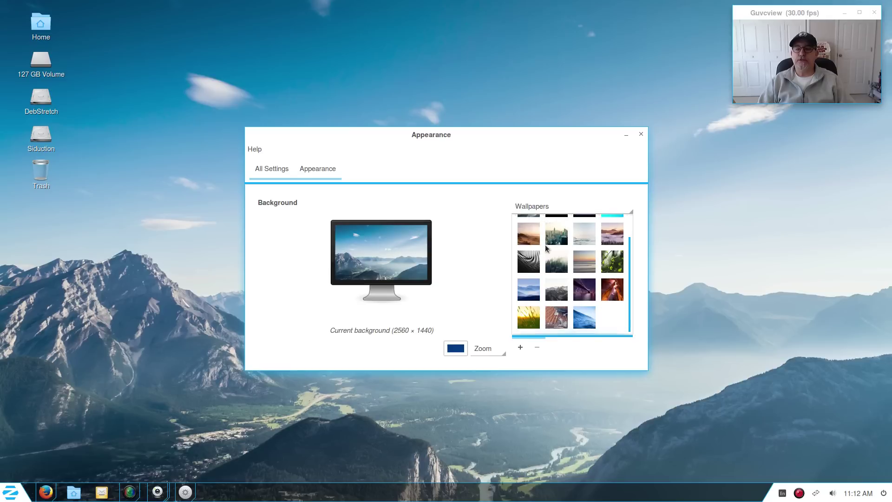
{"action": "left_click", "coordinate": [617, 293]}
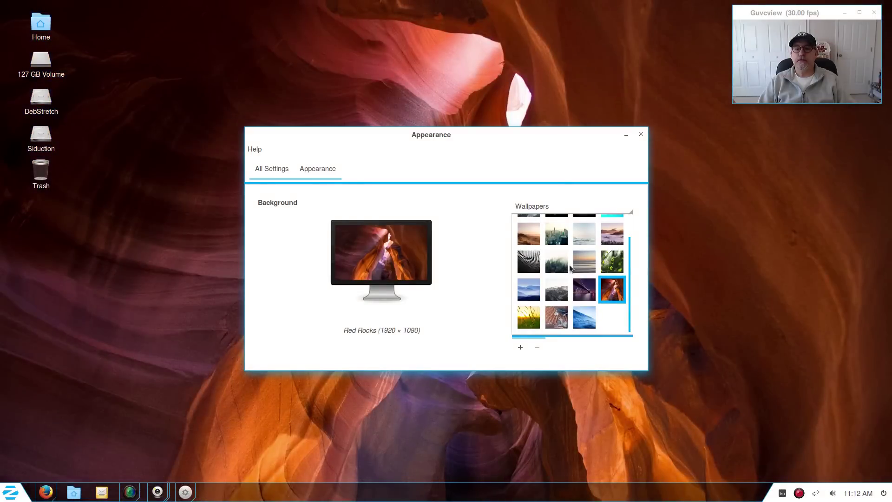
{"action": "left_click", "coordinate": [573, 267]}
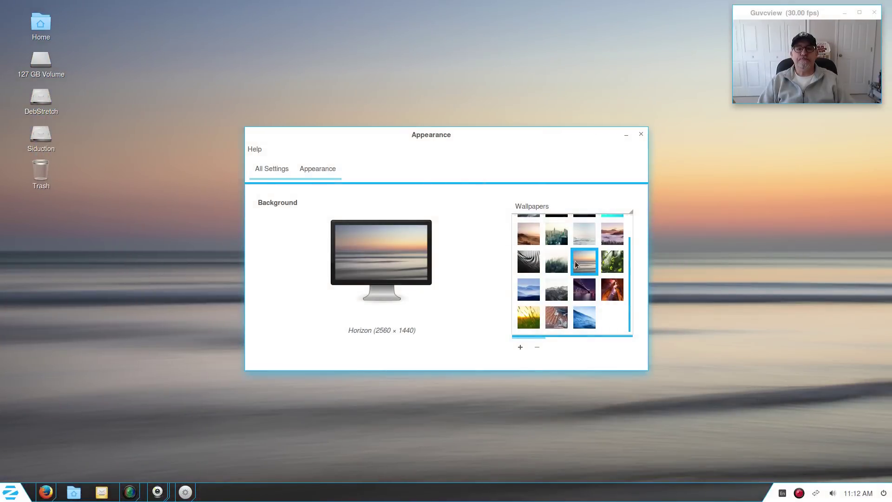
- Try the Galaxy wallpaper, then restore the original Zorin wallpaper and close Appearance
{"action": "scroll", "coordinate": [526, 286], "scroll_direction": "up", "scroll_amount": 1}
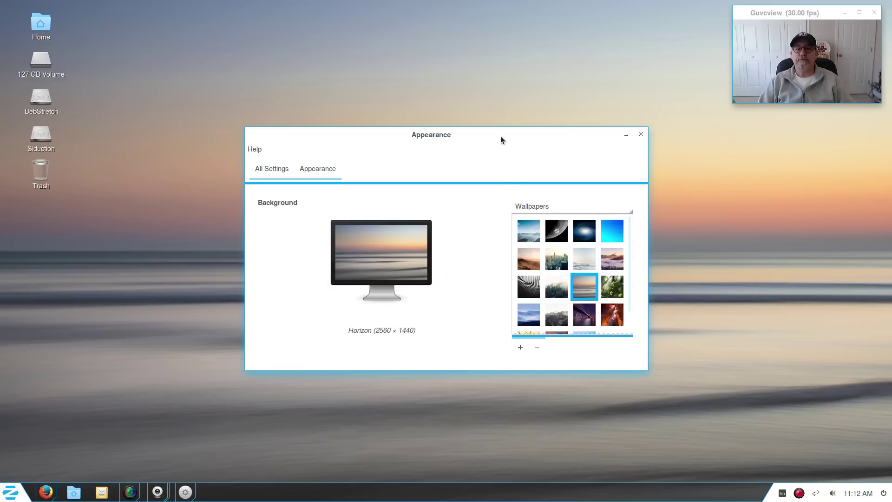
{"action": "left_click_drag", "start_coordinate": [500, 137], "coordinate": [471, 129]}
{"action": "left_click", "coordinate": [623, 233]}
{"action": "left_click", "coordinate": [523, 224]}
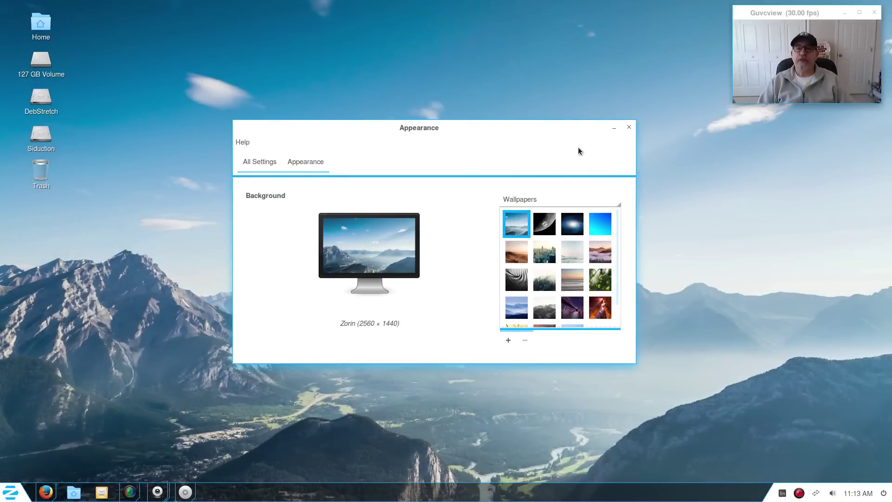
{"action": "left_click", "coordinate": [629, 126]}
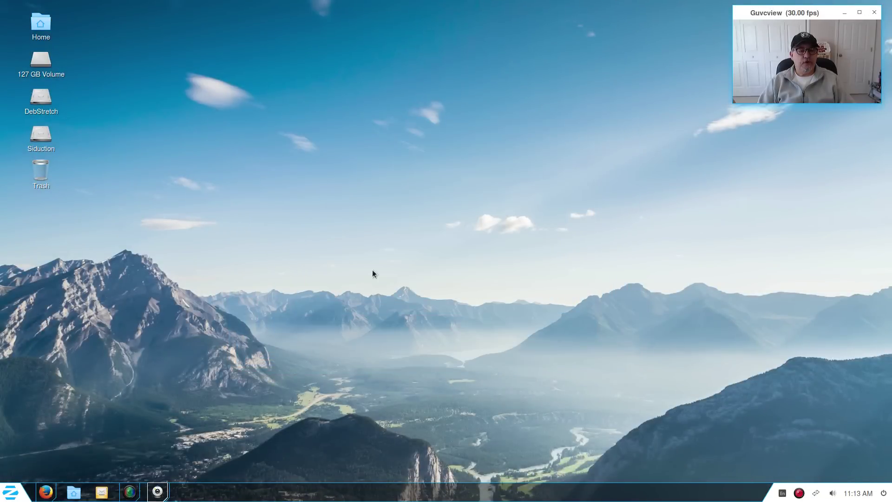